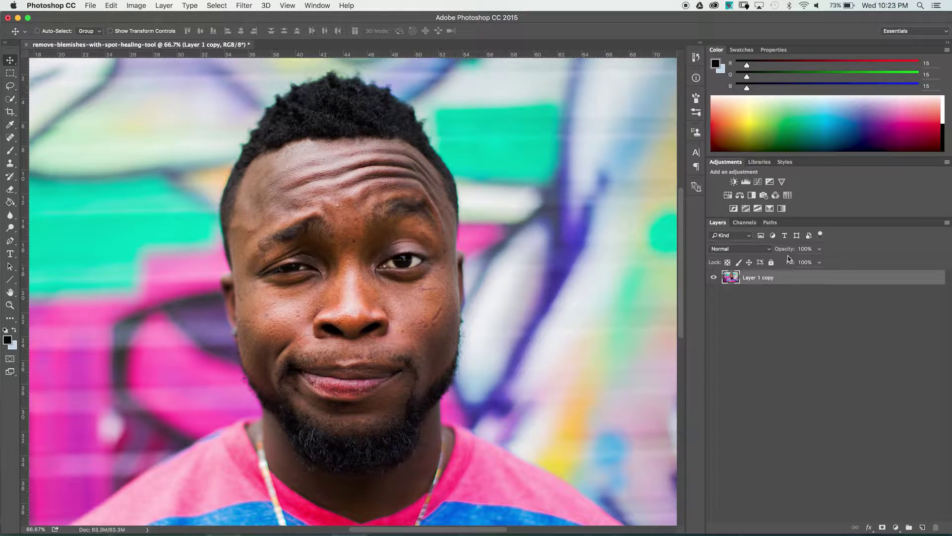
Step: Rename the portrait photo's layer as "original" and duplicate it
double_click(763, 278)
text(original)
key(Return)
drag(782, 281, 780, 297)
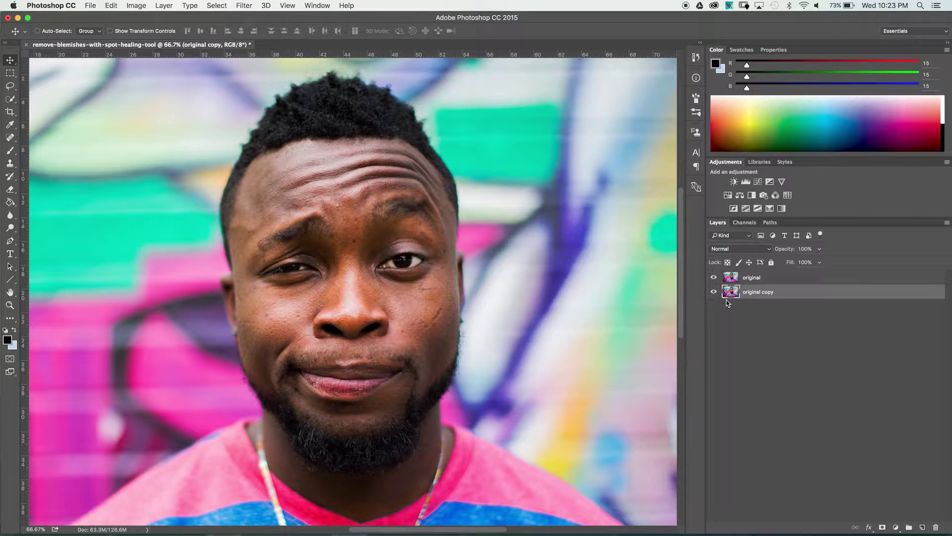
Step: Rename the duplicated layer as "spot healing brush" and place it above the original layer
double_click(763, 293)
text(scot healing brush)
key(Return)
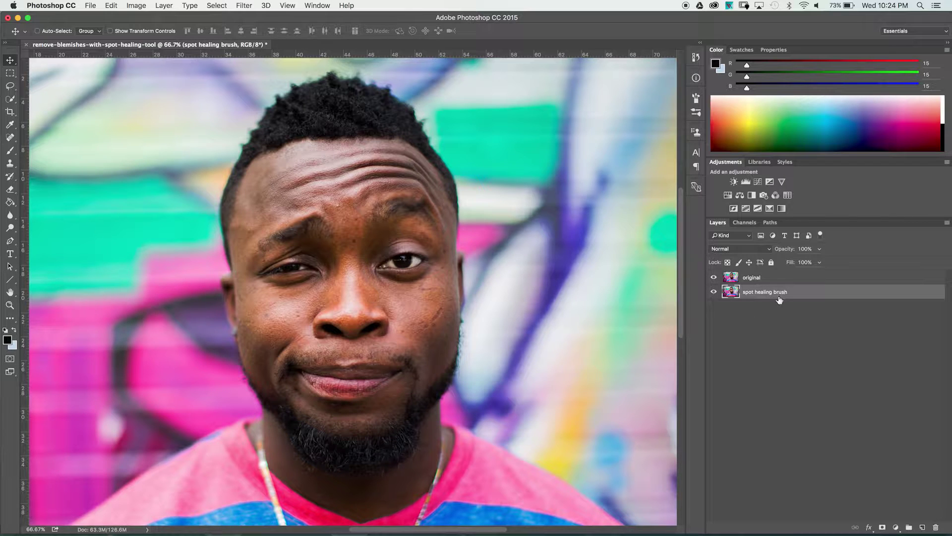
drag(790, 294, 796, 277)
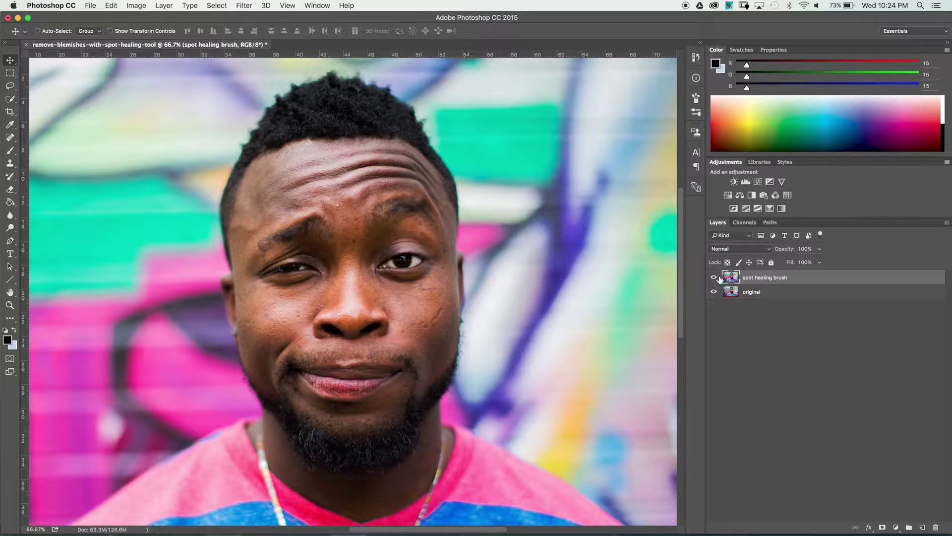
Step: Fully lock the original layer and test the lock by trying to move its image on the canvas
click(761, 295)
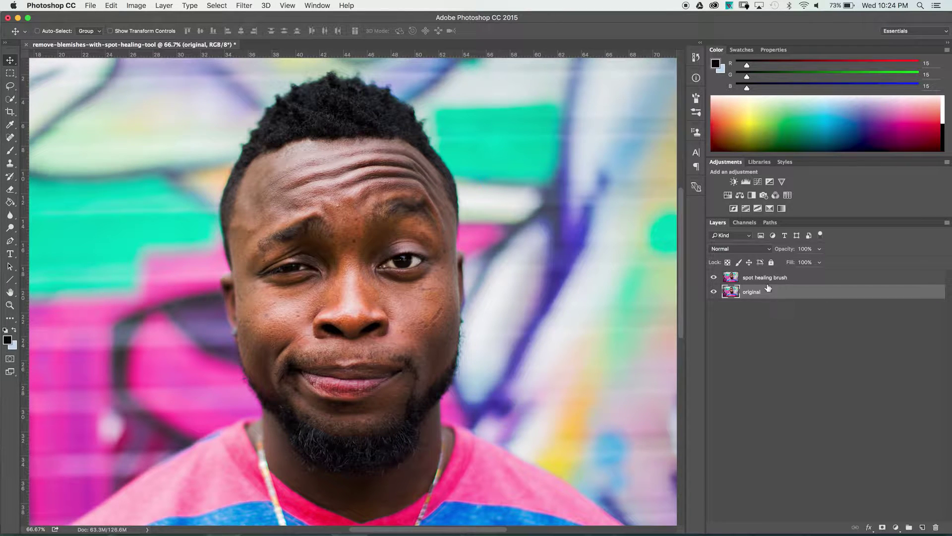
click(772, 262)
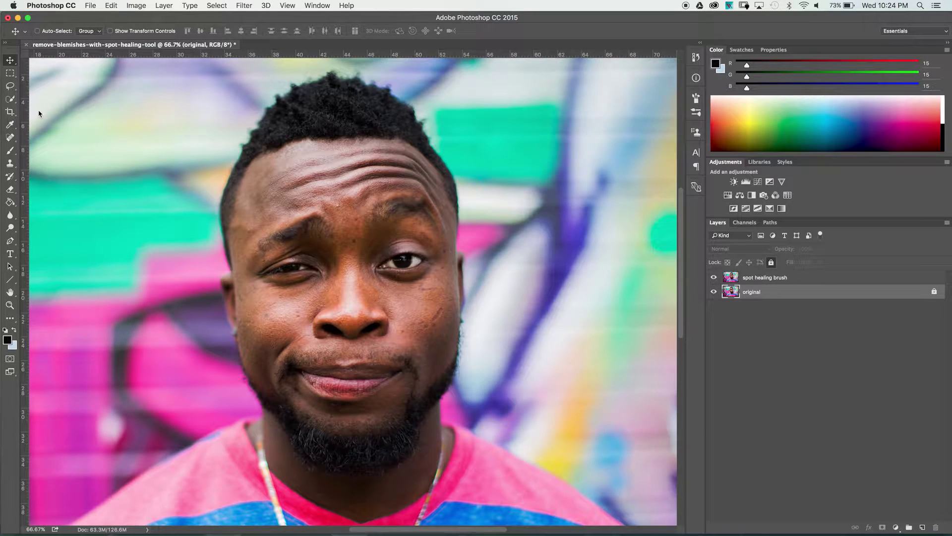
drag(218, 147, 270, 193)
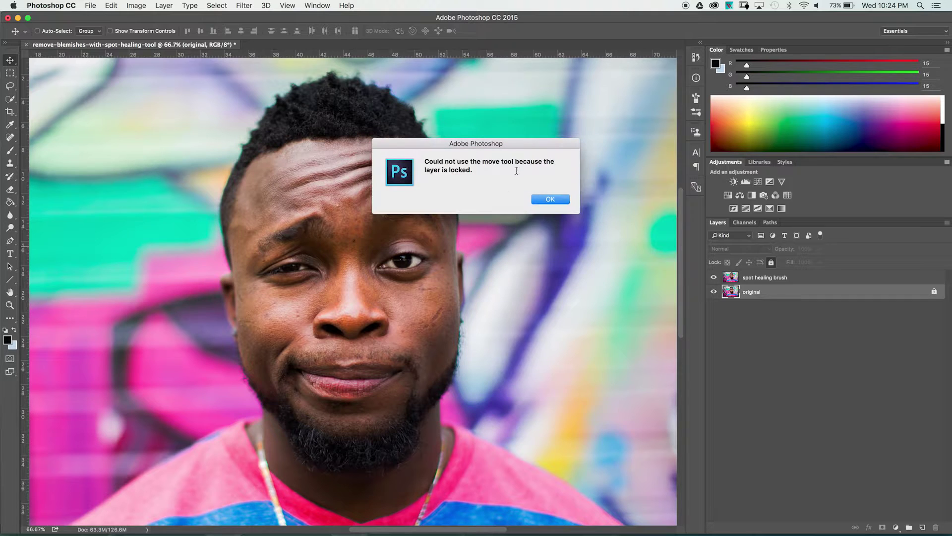
click(550, 200)
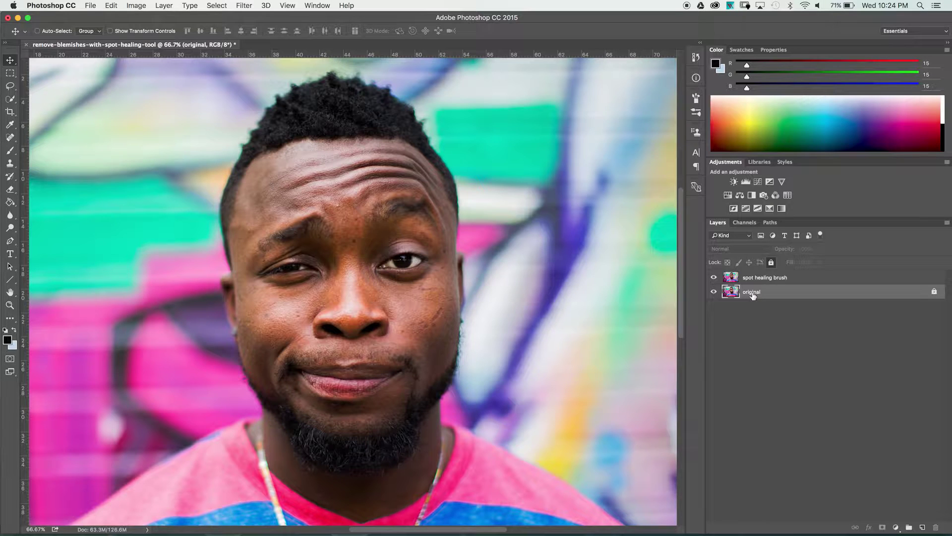
Step: Make the spot healing brush layer active, choose the Patch Tool, and return to the Move tool
click(796, 280)
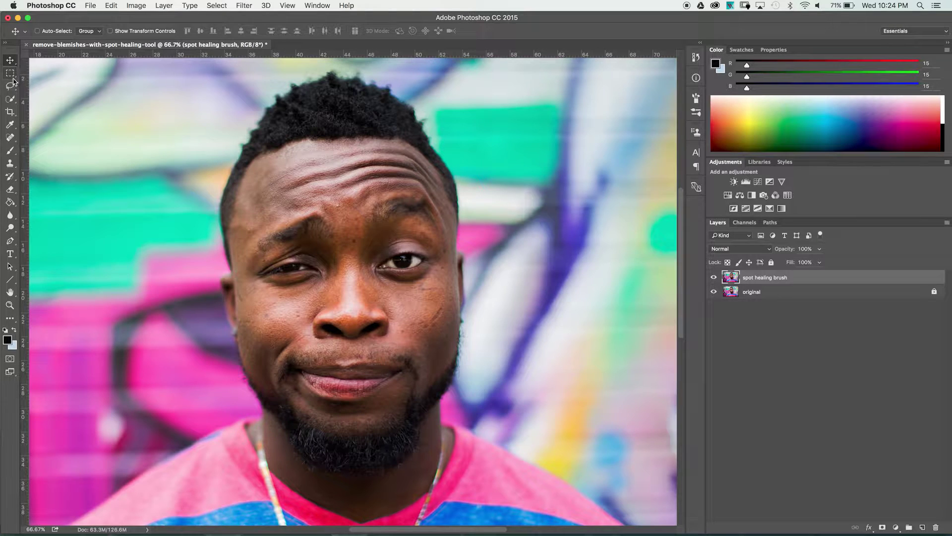
click(10, 138)
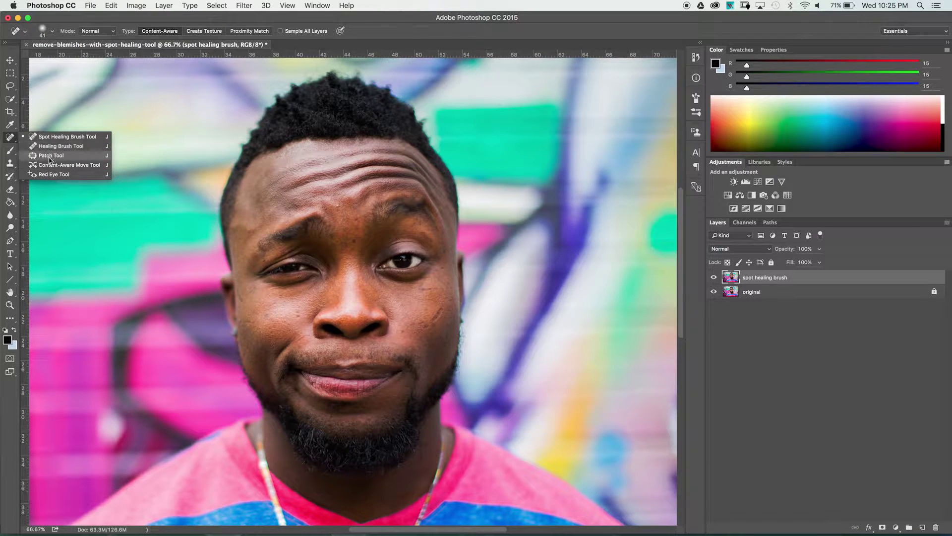
click(108, 158)
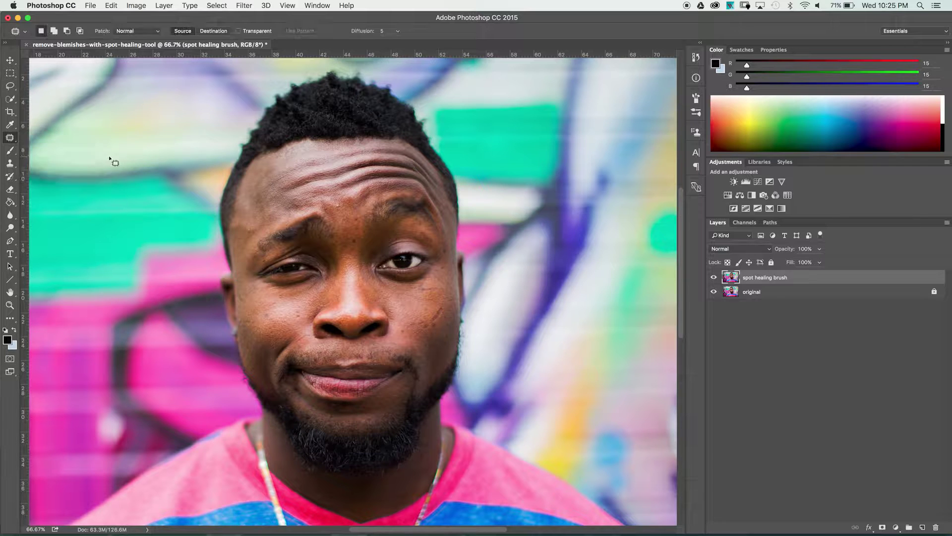
click(11, 61)
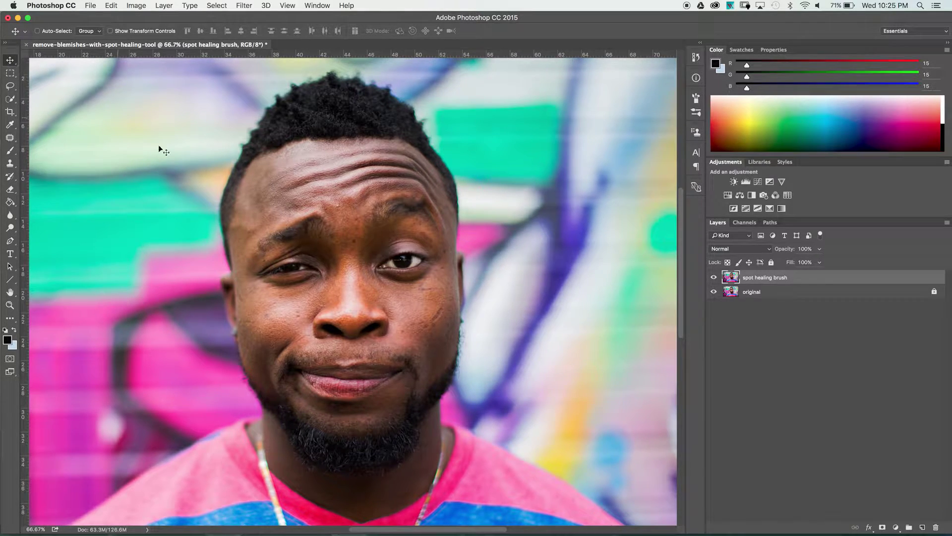
Step: Cycle through the healing tools until the Spot Healing Brush is active
key(j)
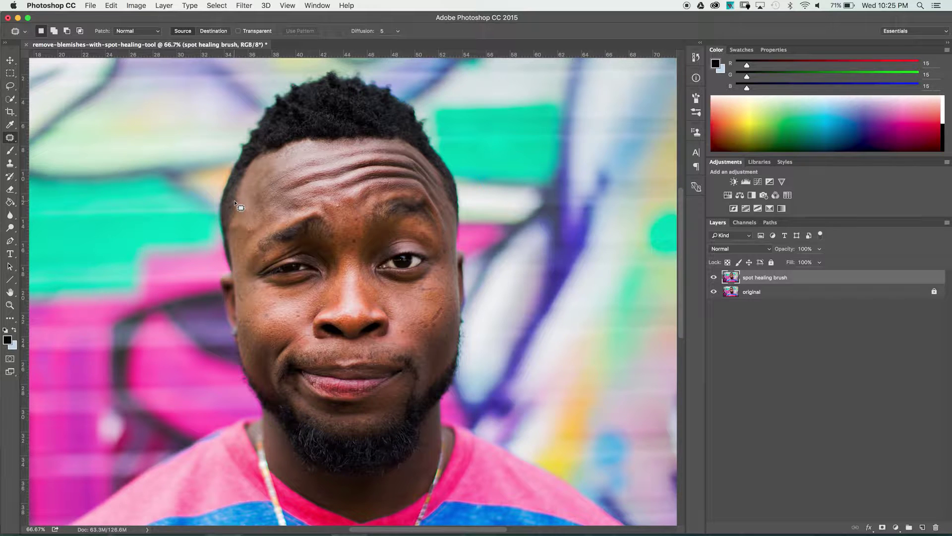
key(shift+j)
key(shift+j)
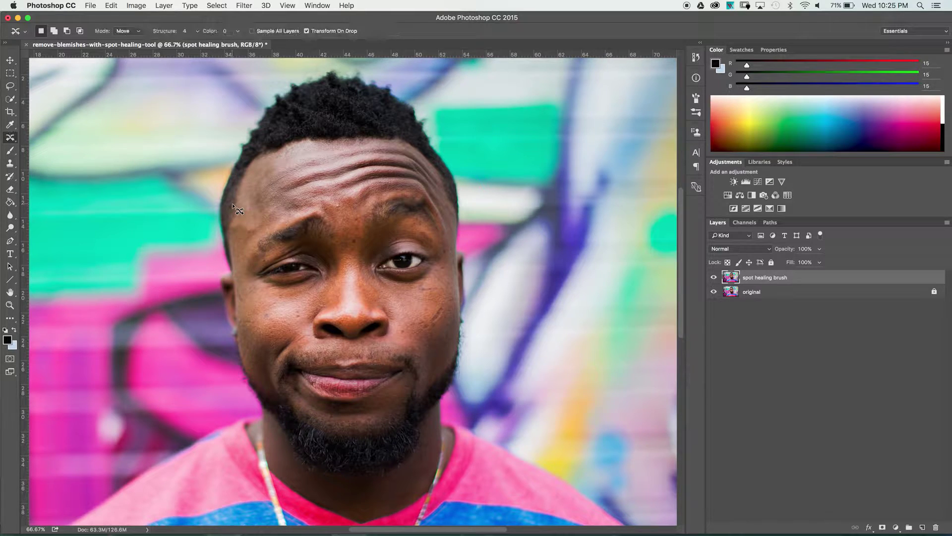
key(shift+j)
key(shift+j)
key(shift+j)
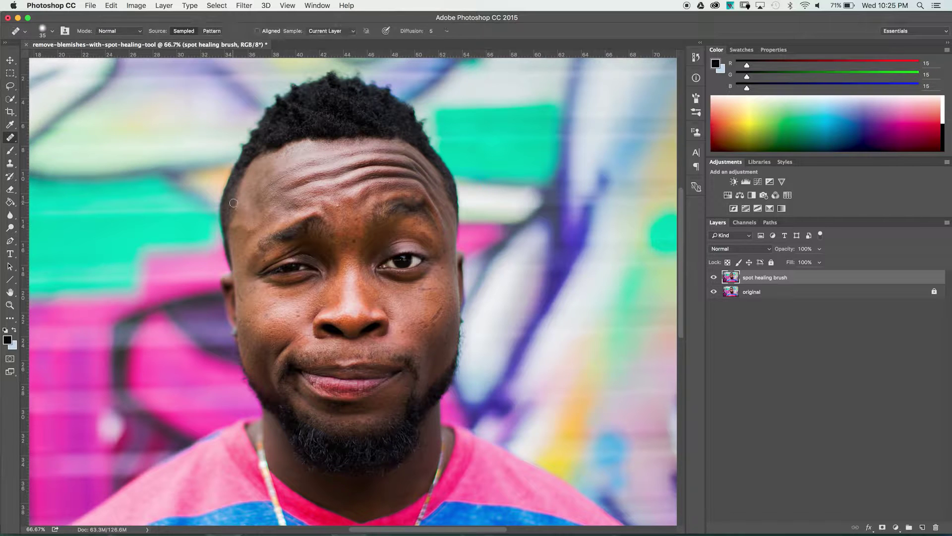
key(shift+j)
key(shift+j)
key(shift+j)
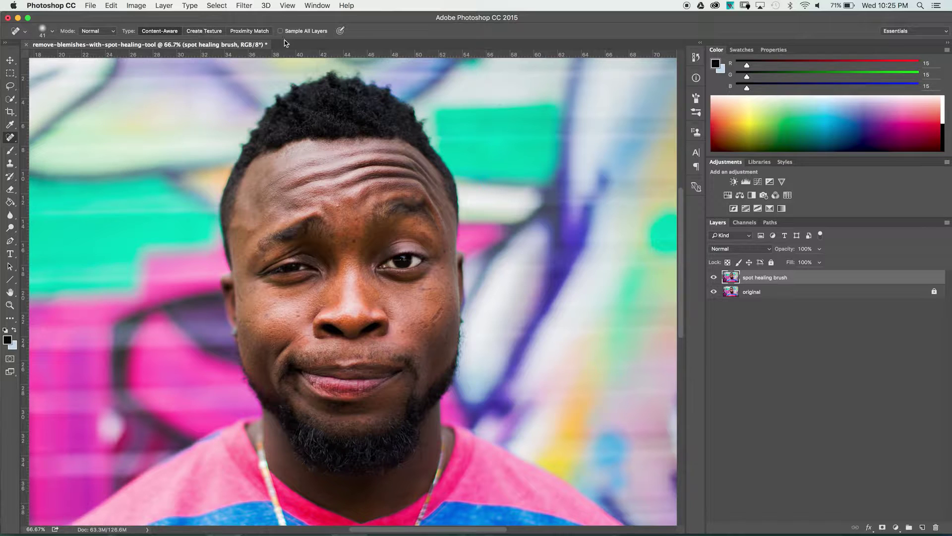
Step: Review the brush's size control options and keep the control set to Off
click(43, 31)
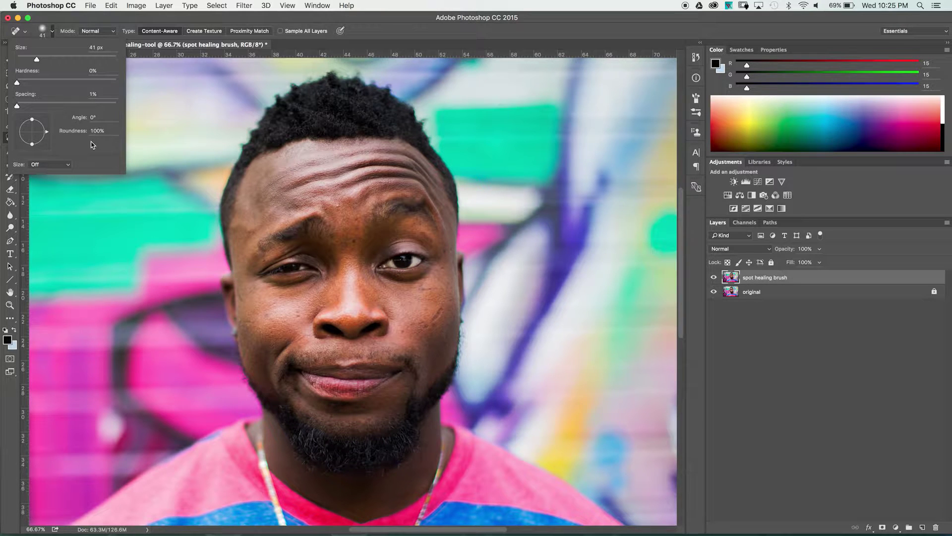
click(69, 165)
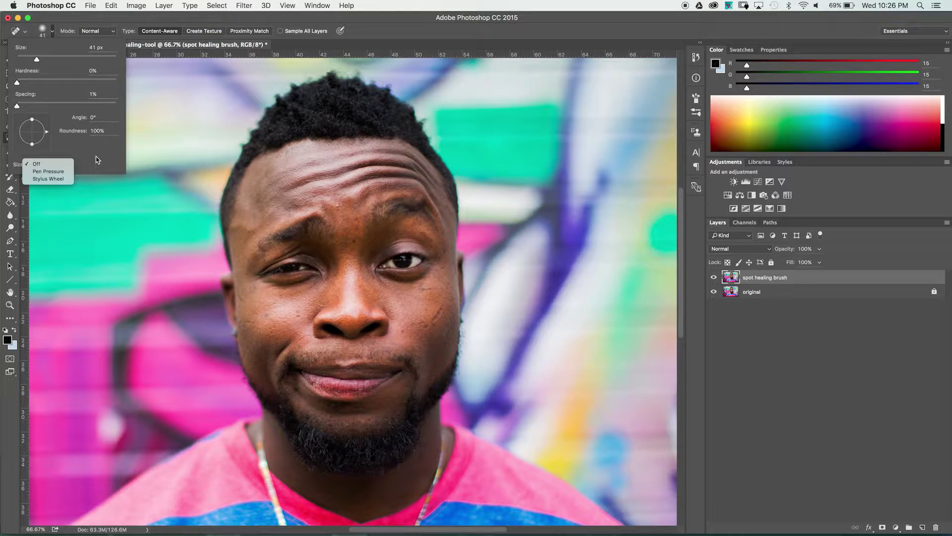
click(36, 164)
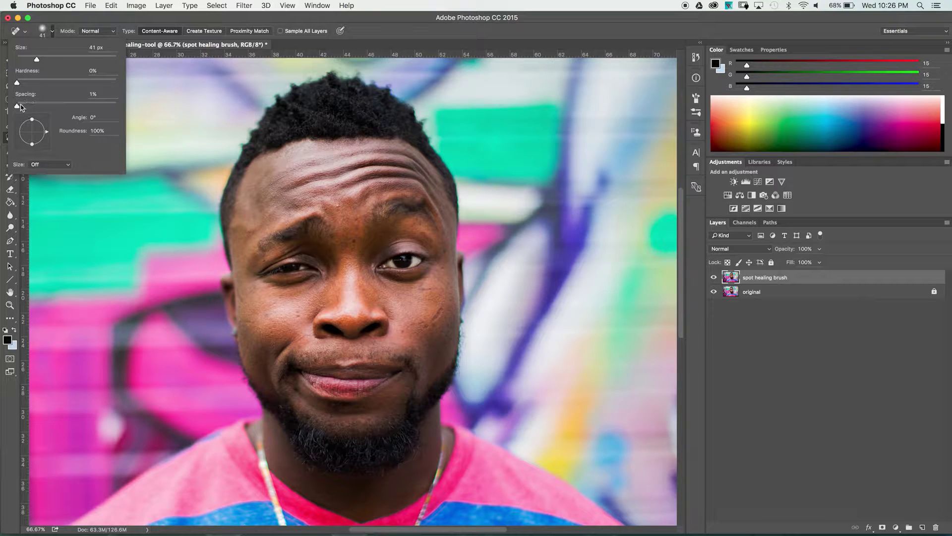
Step: Increase the brush spacing and paint a test stroke over the green patch on the wall
drag(17, 106, 19, 106)
drag(44, 108, 84, 109)
mouse_move(529, 104)
mouse_down()
mouse_move(514, 155)
mouse_move(538, 173)
mouse_move(577, 163)
mouse_move(595, 129)
mouse_move(585, 95)
mouse_move(549, 99)
mouse_move(535, 130)
mouse_move(557, 140)
mouse_up()
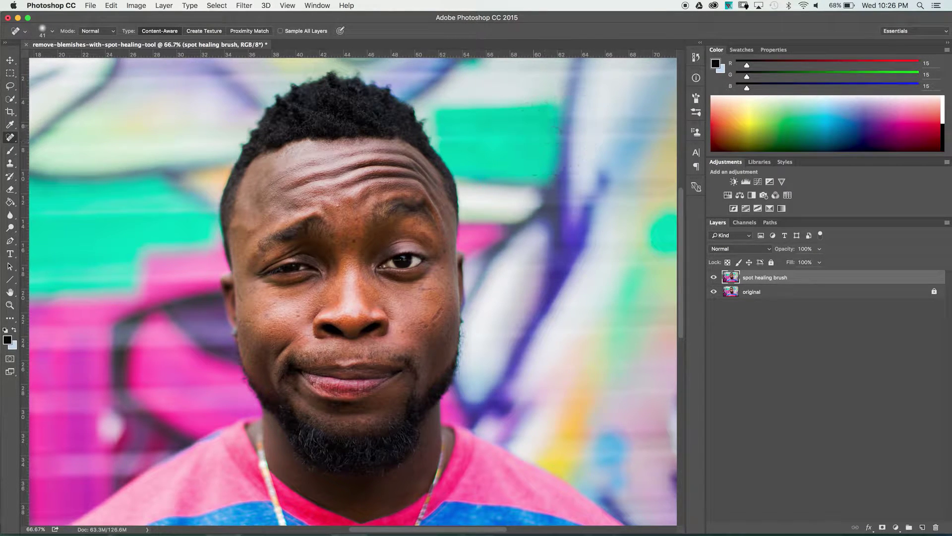
Step: Set the brush spacing to 1% and paint another test stroke over the green wall patch
click(52, 31)
drag(60, 106, 6, 110)
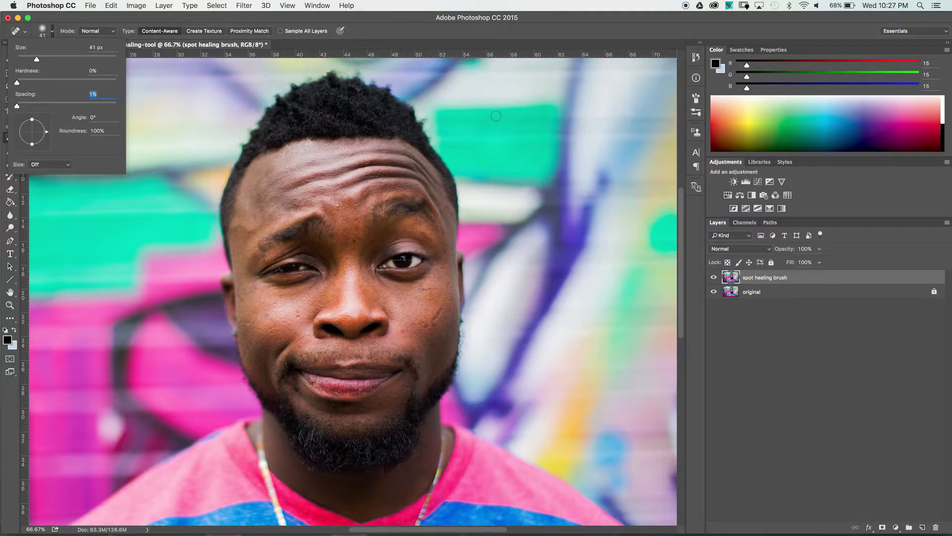
click(525, 96)
mouse_move(526, 96)
mouse_down()
mouse_move(505, 173)
mouse_move(545, 117)
mouse_move(529, 177)
mouse_move(561, 141)
mouse_move(570, 100)
mouse_move(575, 119)
mouse_move(552, 160)
mouse_move(577, 151)
mouse_move(586, 108)
mouse_move(575, 164)
mouse_move(544, 168)
mouse_up()
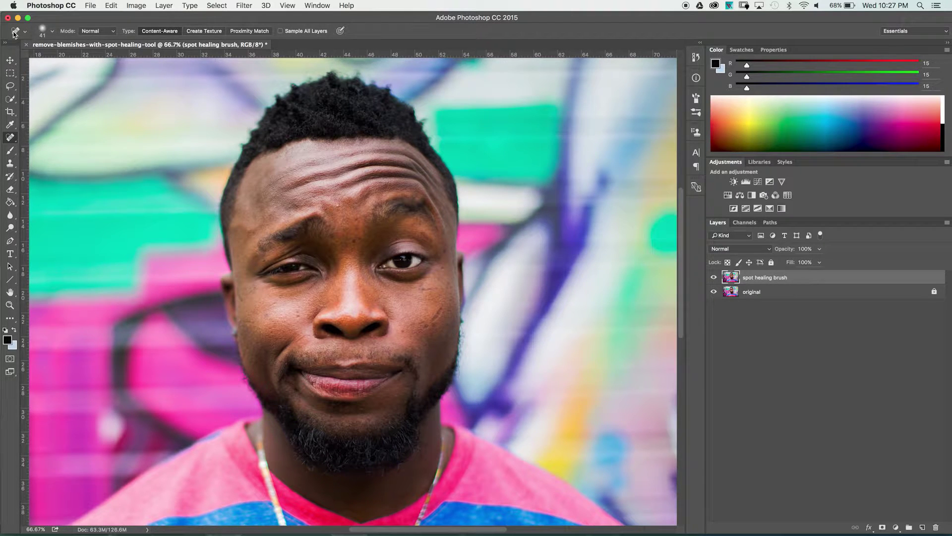
Step: Set the brush size to 25 px with 0% hardness and try healing the scar on the man's cheek
click(47, 32)
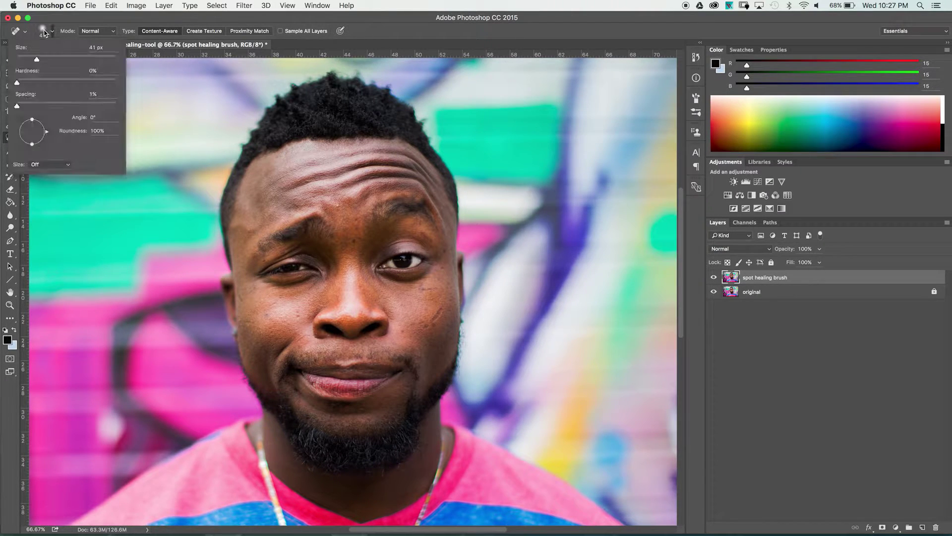
click(18, 83)
drag(37, 60, 31, 62)
drag(33, 61, 29, 60)
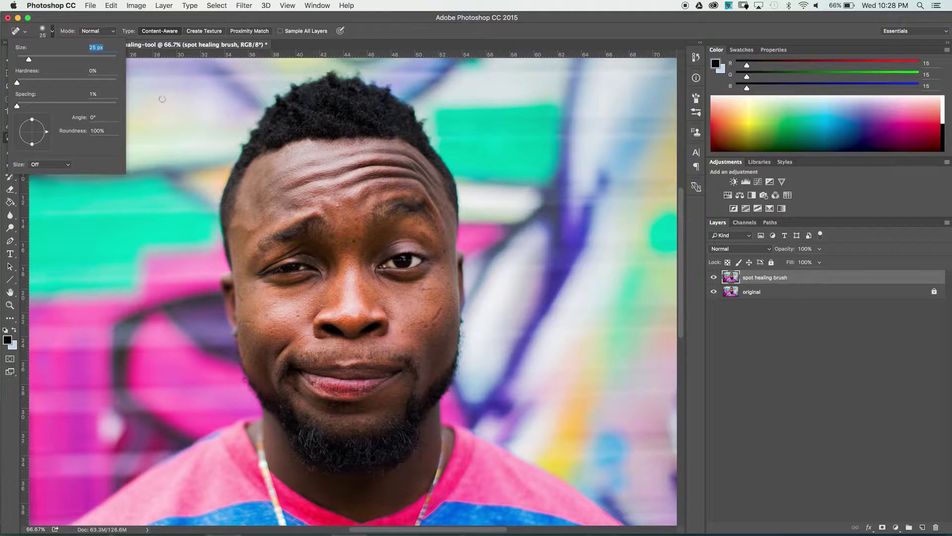
click(503, 298)
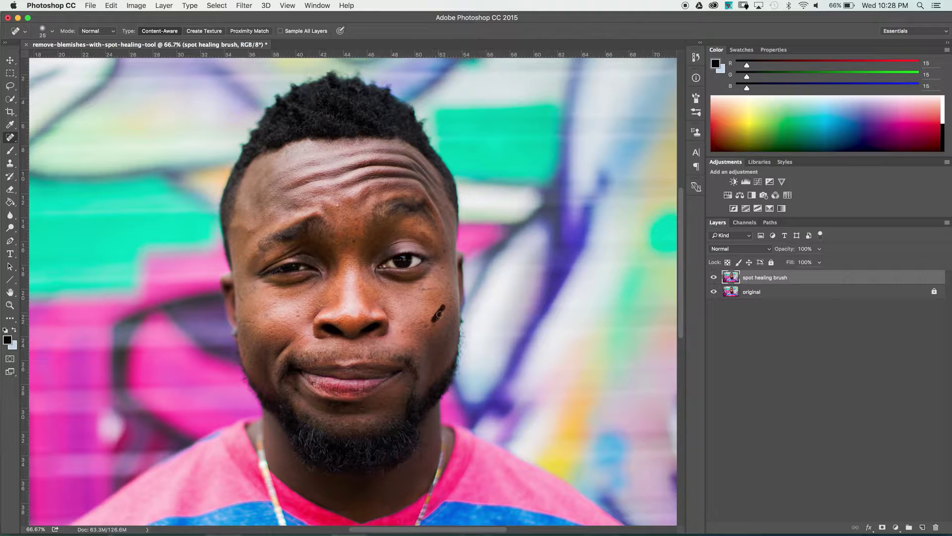
click(442, 309)
Step: Try healing the cheek scar with a 101 px brush and undo the stroke
click(52, 31)
click(53, 57)
drag(53, 57, 66, 58)
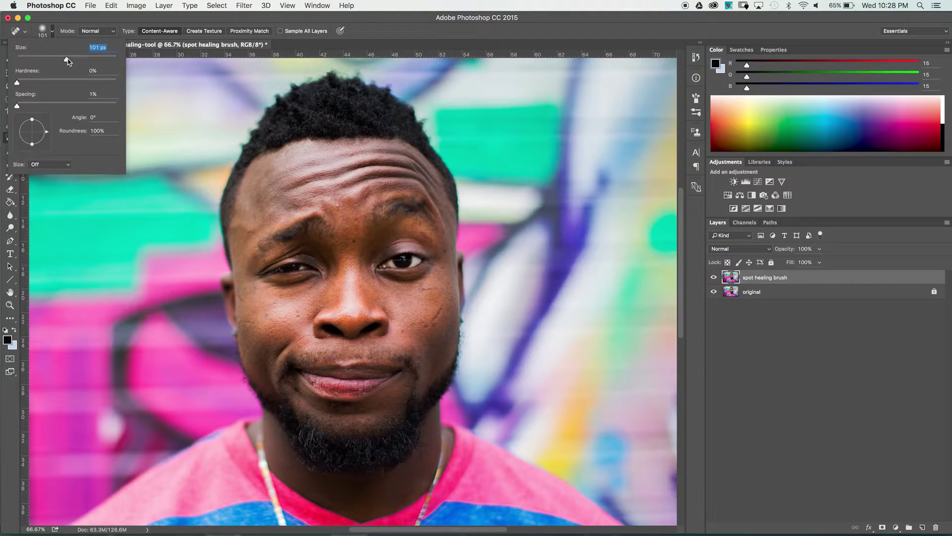
click(443, 304)
drag(441, 302, 426, 329)
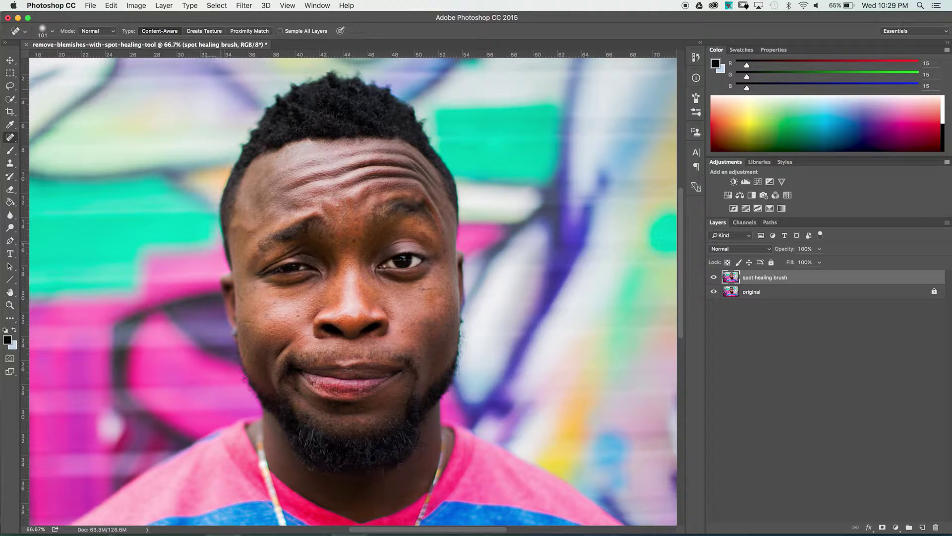
key(super+z)
Step: Enlarge the brush to 262 px and try healing the cheek scar with one stroke
click(52, 30)
drag(76, 59, 95, 59)
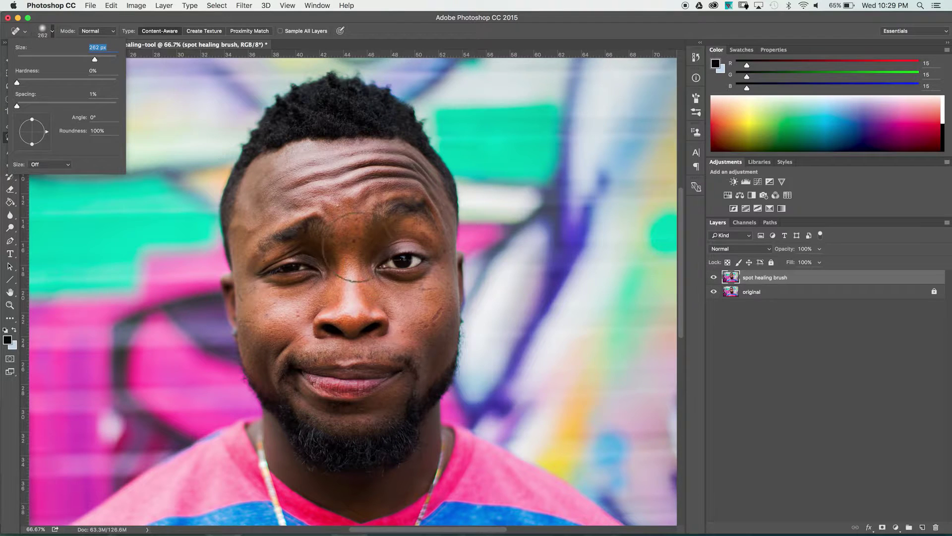
drag(431, 308, 424, 337)
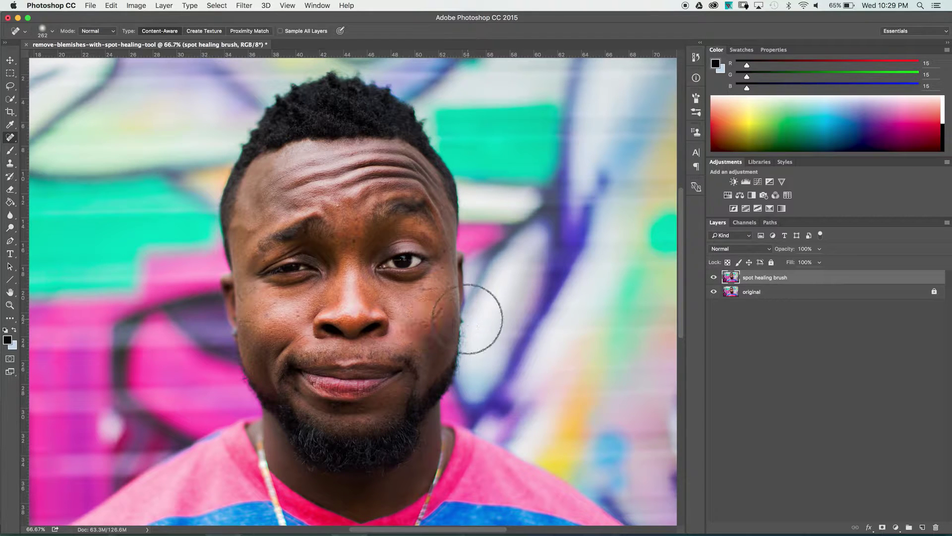
Step: Set the brush size to 28 px and keep the healing mode at Normal
click(47, 33)
drag(59, 59, 31, 60)
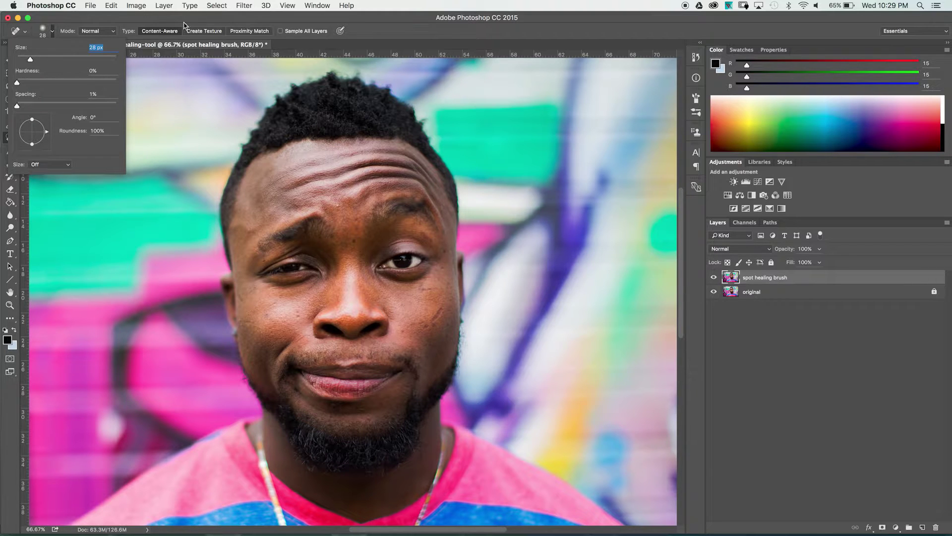
click(161, 26)
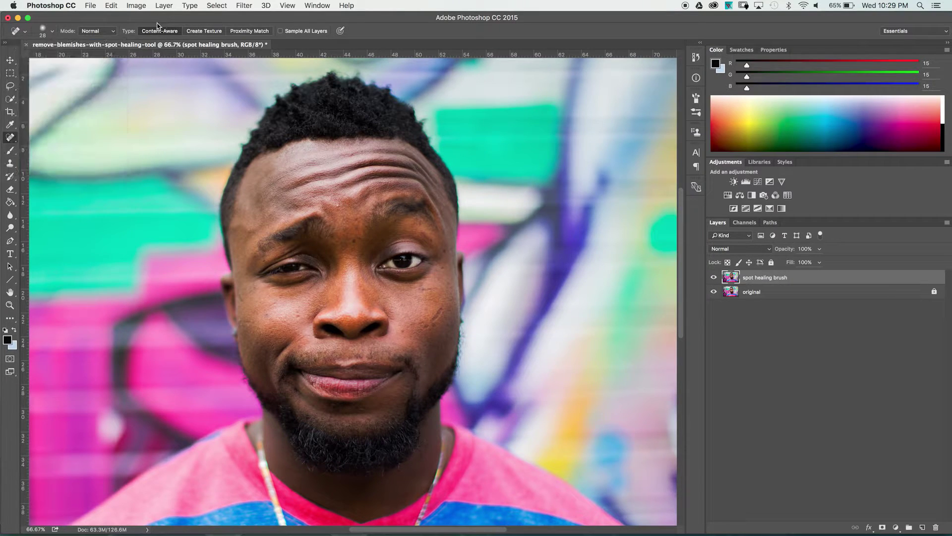
click(115, 31)
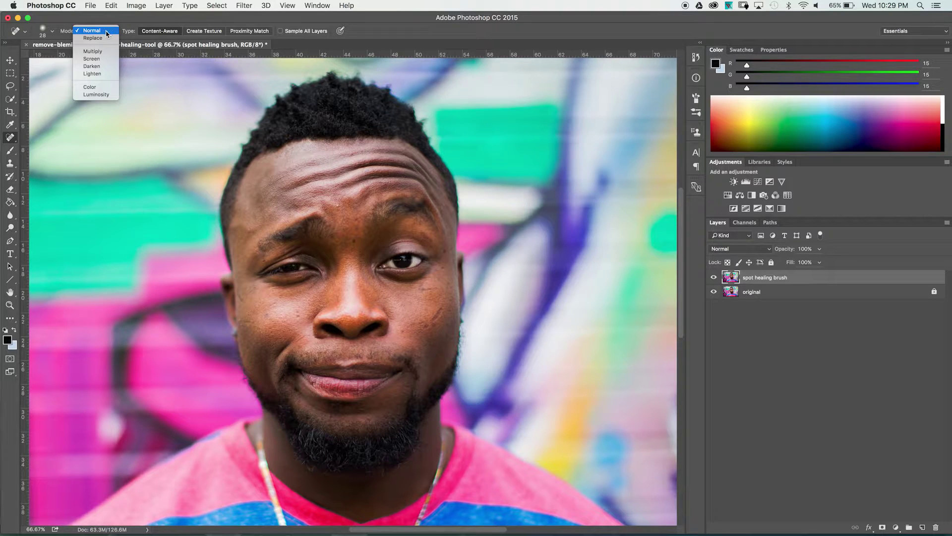
click(104, 32)
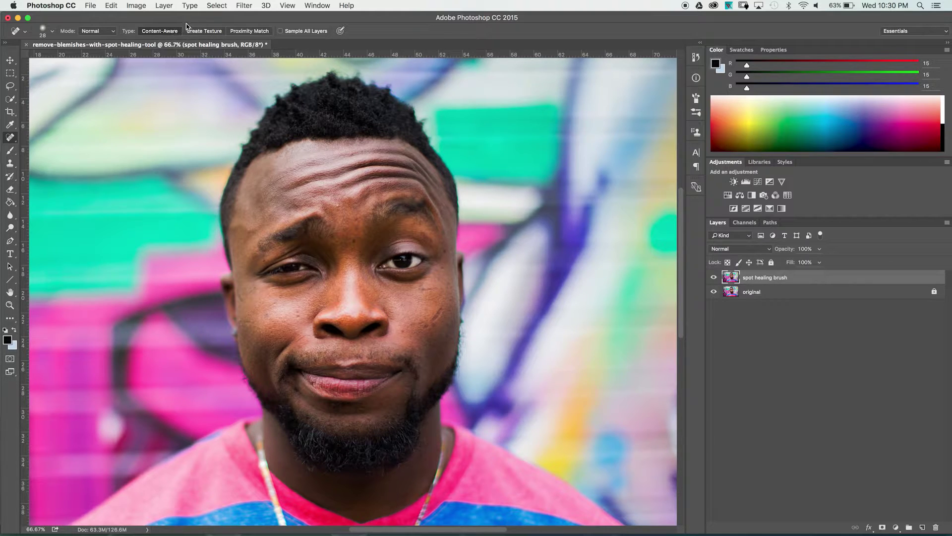
Step: Try the Proximity Match healing type, return to Content-Aware, and turn Sample All Layers off
click(244, 33)
click(173, 32)
click(238, 33)
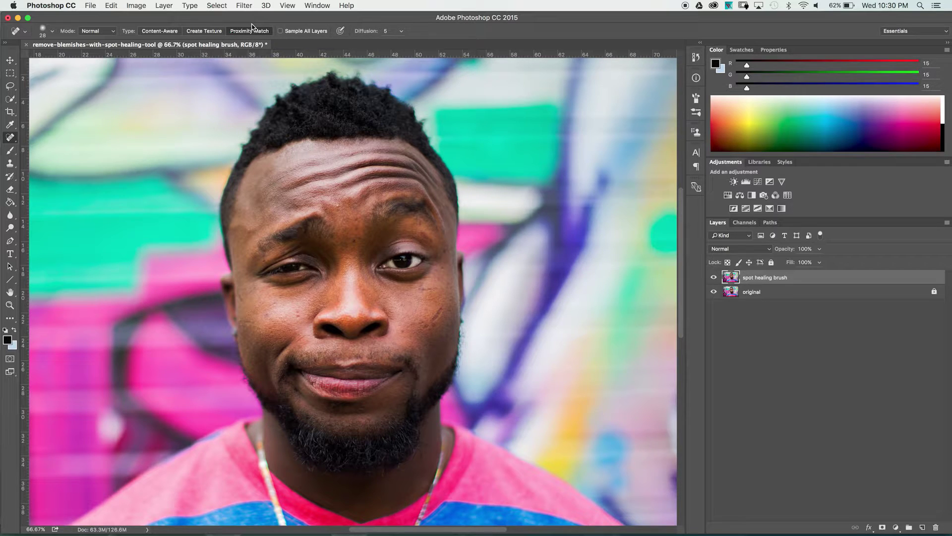
click(175, 32)
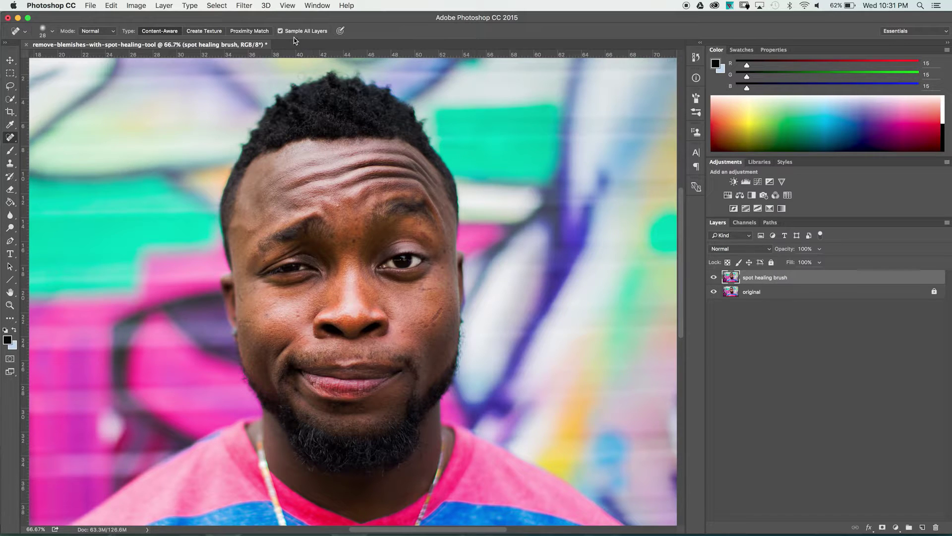
click(280, 31)
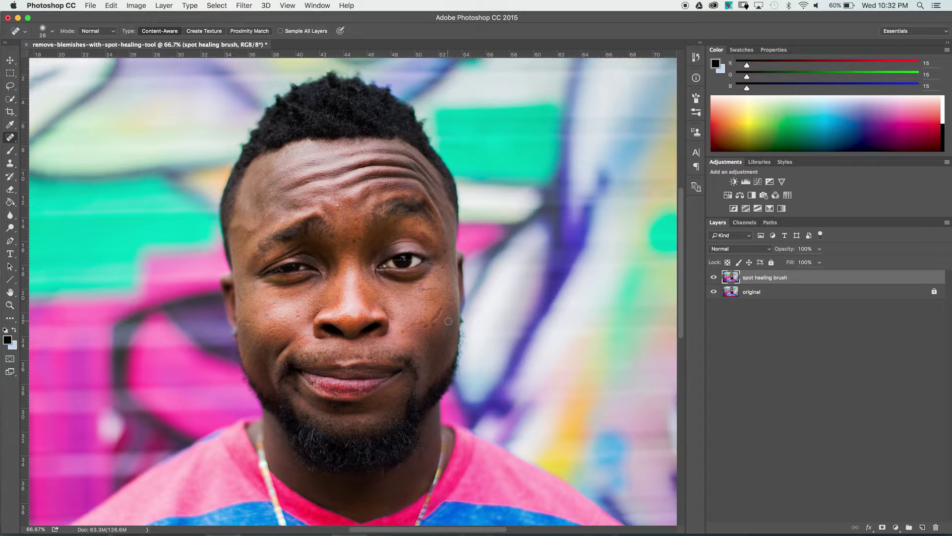
Step: Heal the diagonal scar on the cheek below the open eye with one stroke of the 28 px Content-Aware brush
key(super+equal)
key(super+equal)
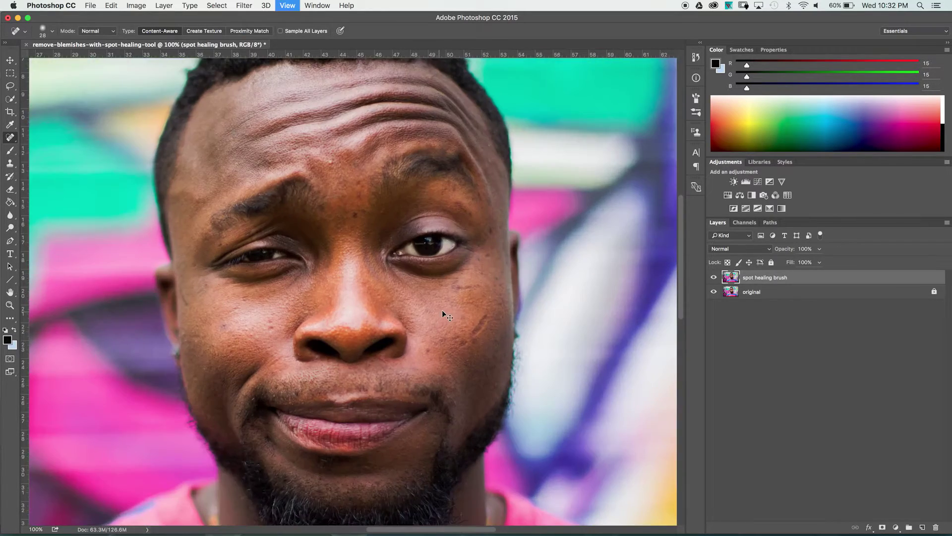
drag(503, 293, 293, 248)
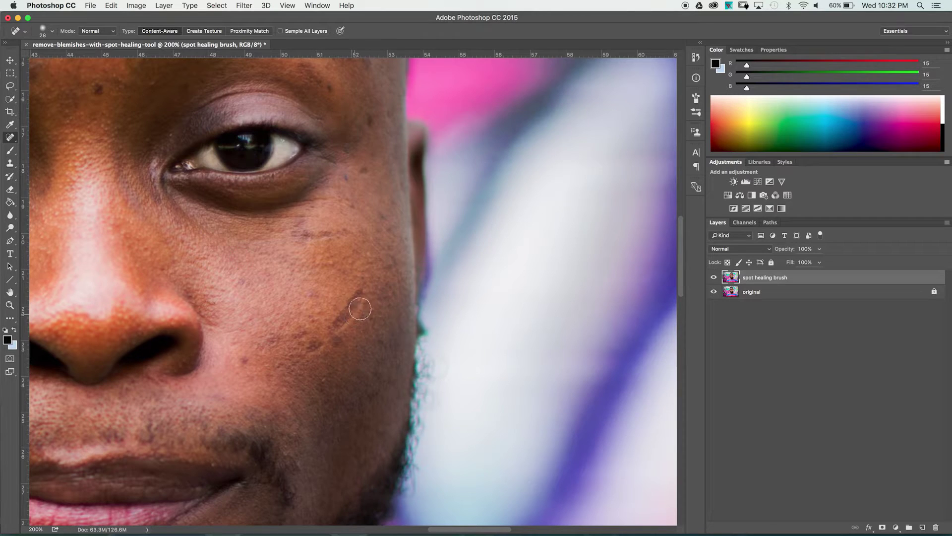
click(360, 293)
drag(361, 293, 334, 329)
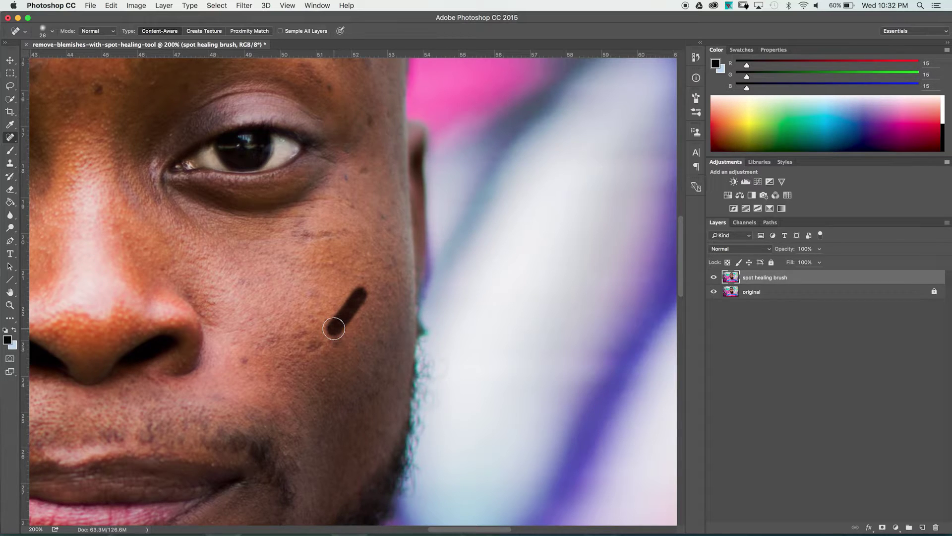
drag(334, 329, 334, 330)
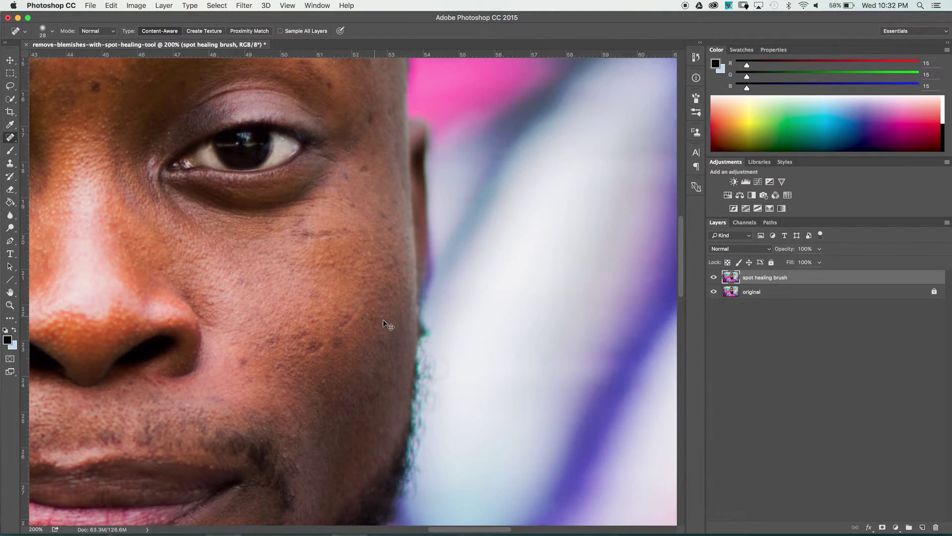
Step: Heal the small leftover marks on the cheek around the removed scar
super+click(385, 319)
drag(374, 314, 352, 307)
click(323, 312)
click(303, 333)
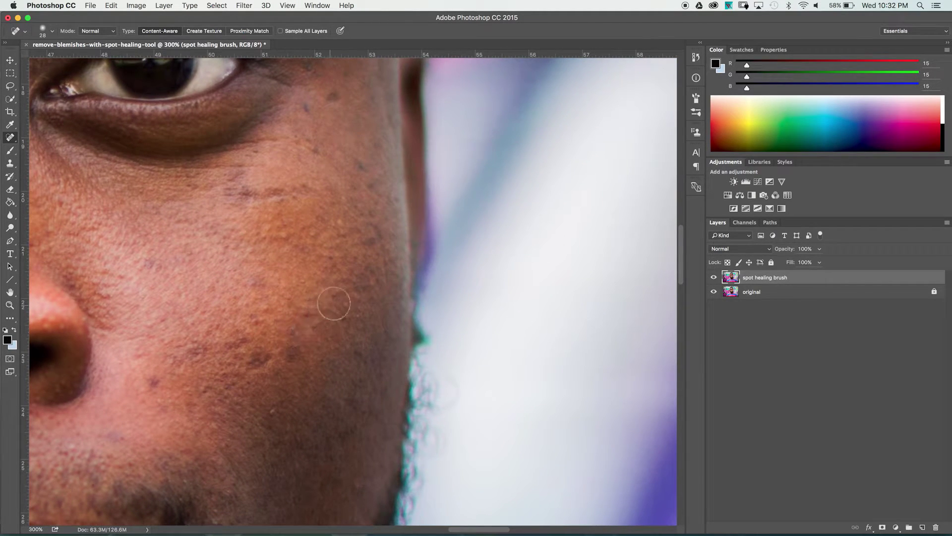
click(320, 320)
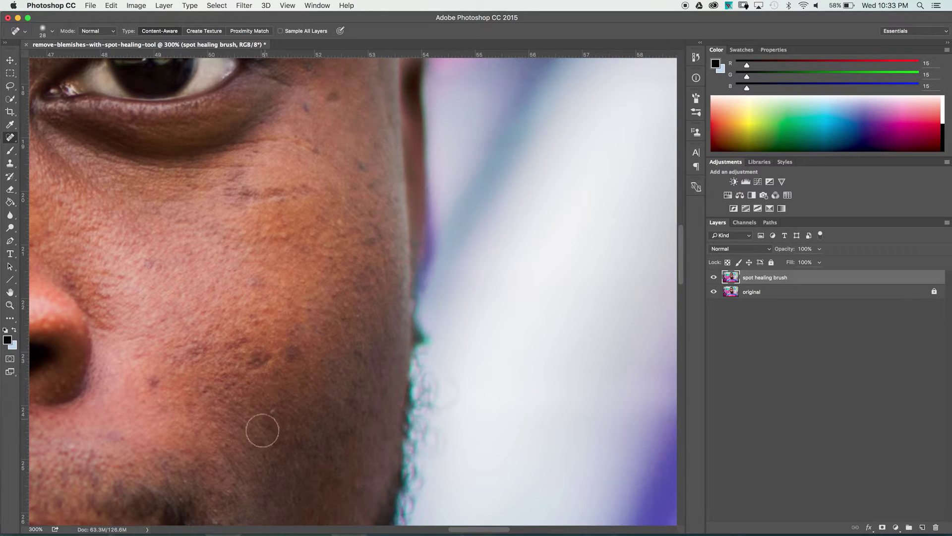
Step: Compare the portrait before and after the scar removal by hiding and showing the spot healing brush layer
scroll(353, 376, down, 5)
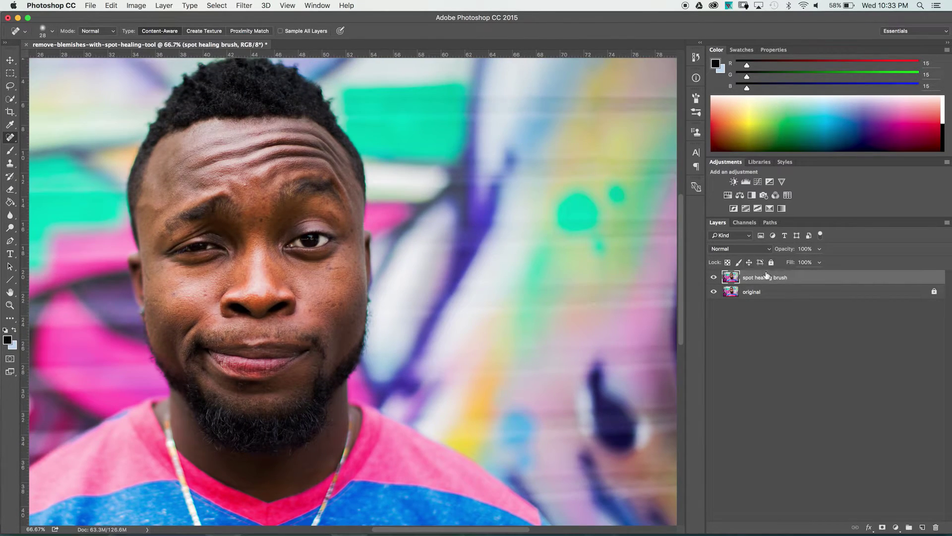
click(715, 281)
click(714, 281)
Step: Heal the dark spots on the cheek just below the removed scar
key(super+equal)
key(super+equal)
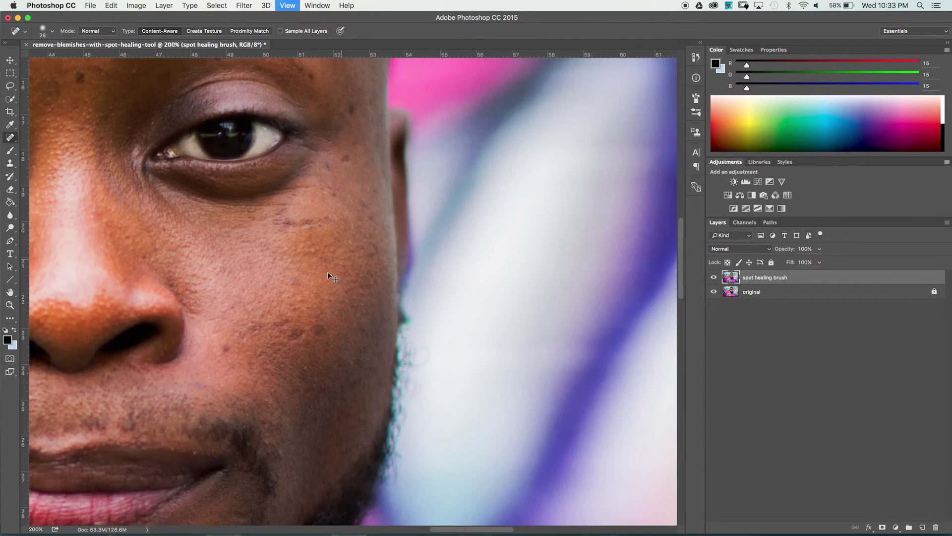
scroll(327, 272, up, 5)
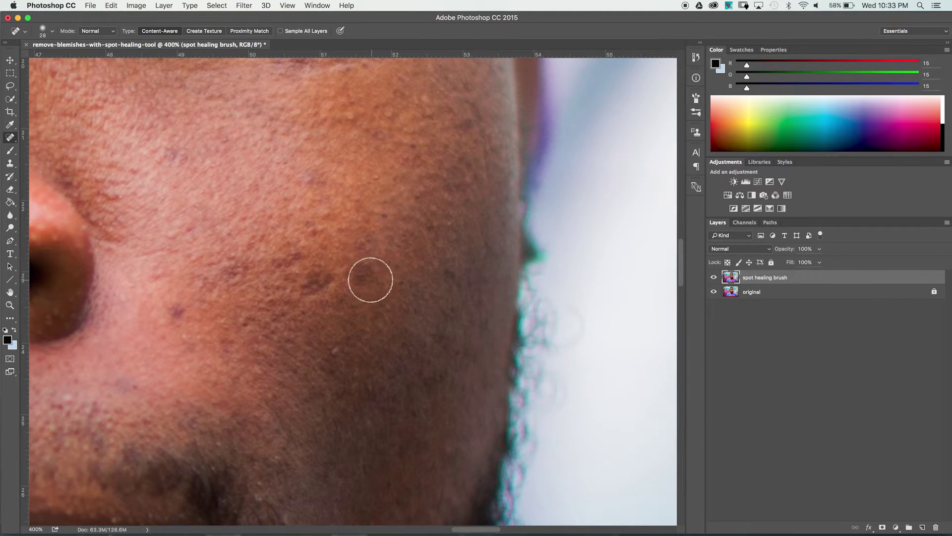
click(361, 272)
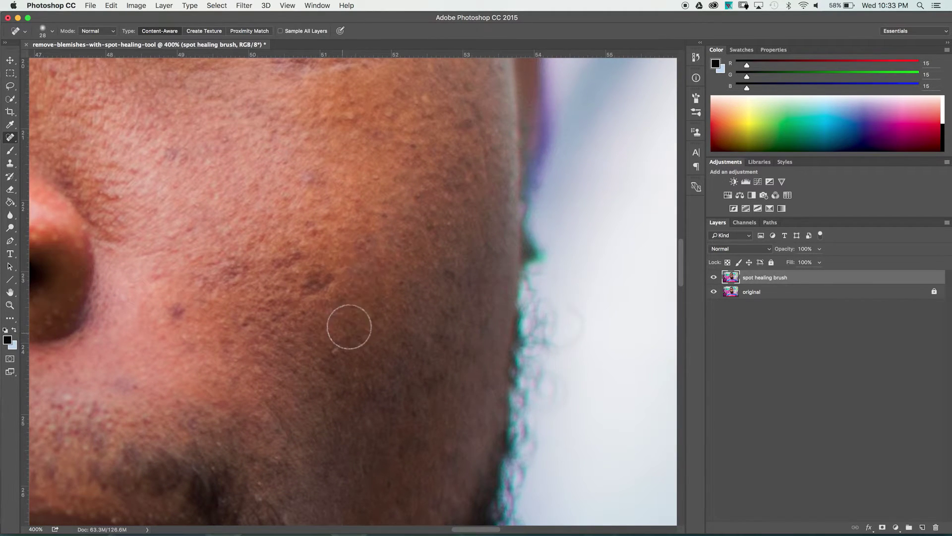
click(325, 275)
click(315, 273)
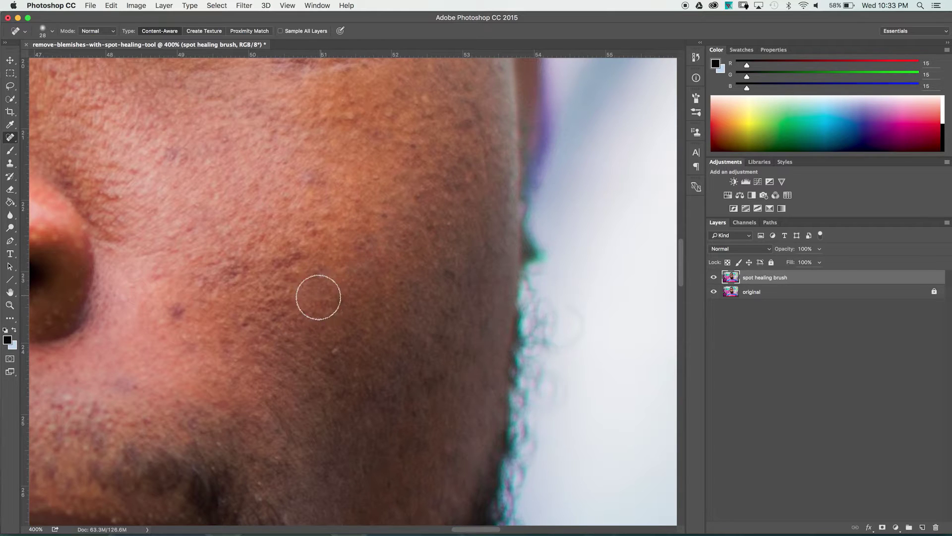
click(325, 285)
Step: Try healing the remaining dark spot on the cheek with the Proximity Match type
click(240, 34)
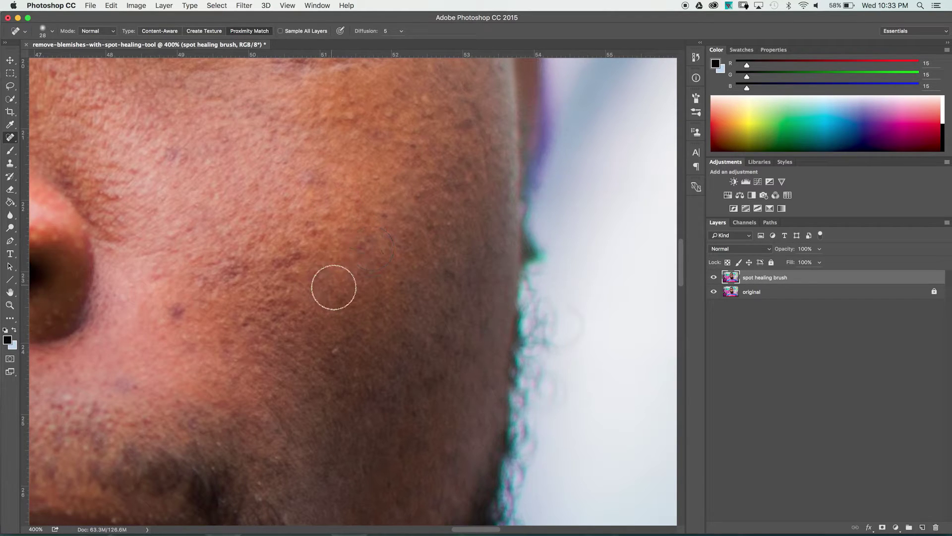
drag(323, 283, 320, 292)
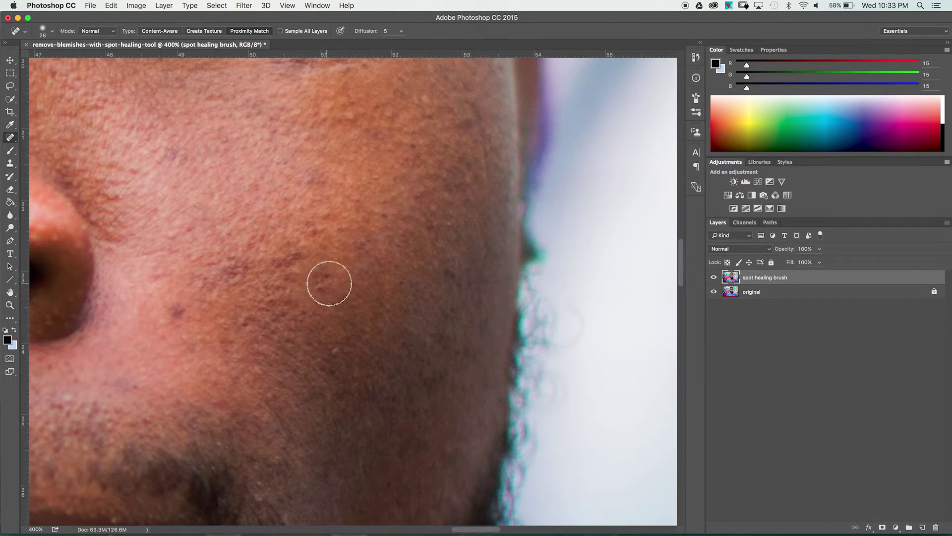
click(325, 281)
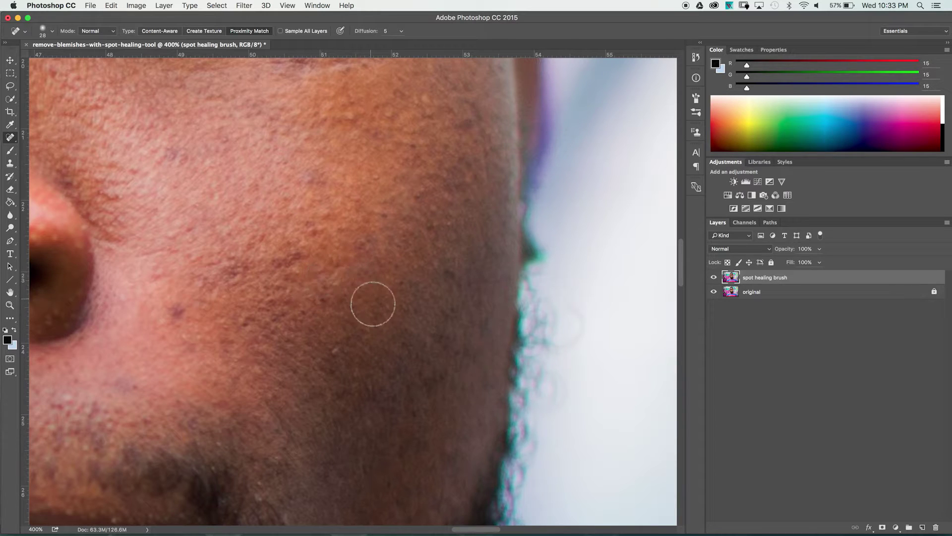
click(314, 268)
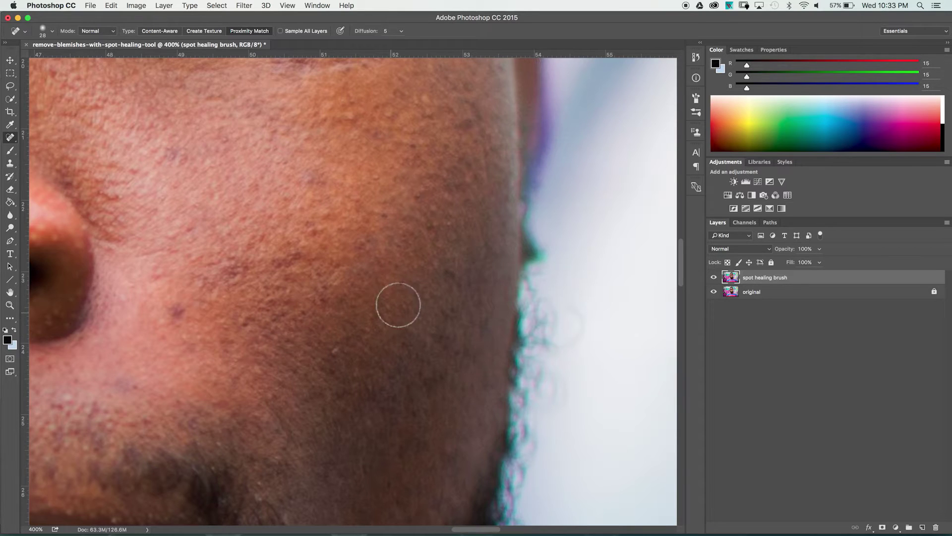
Step: Undo the last healing stroke and heal the cheek spot again with the Content-Aware type
click(161, 31)
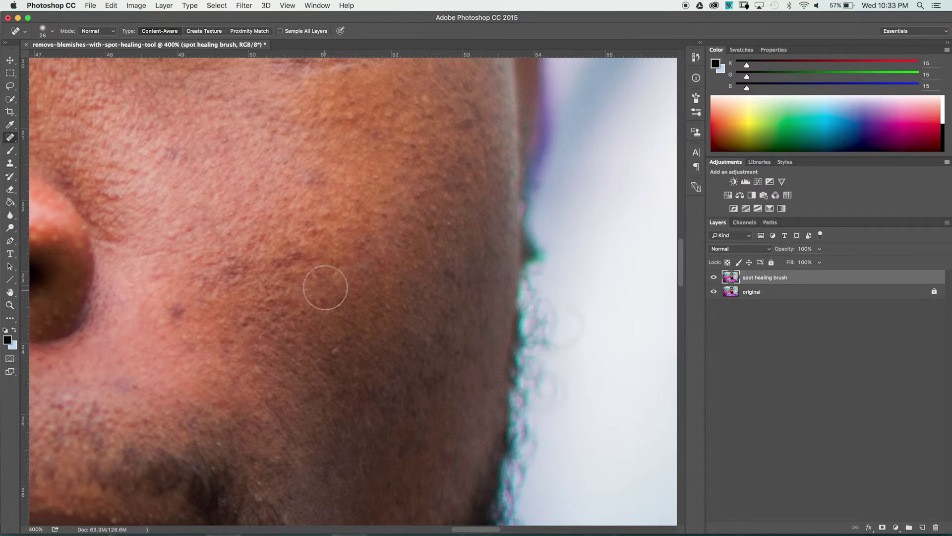
key(super+z)
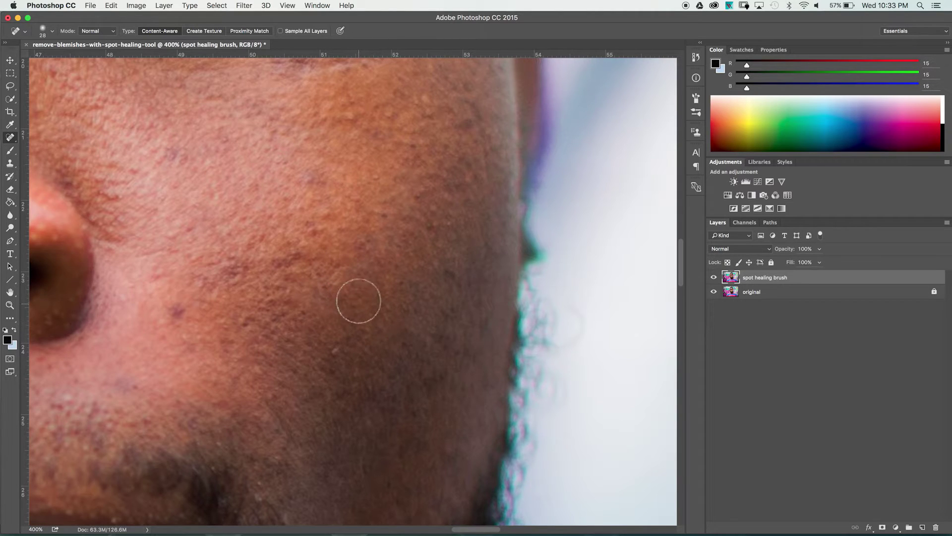
drag(334, 293, 293, 318)
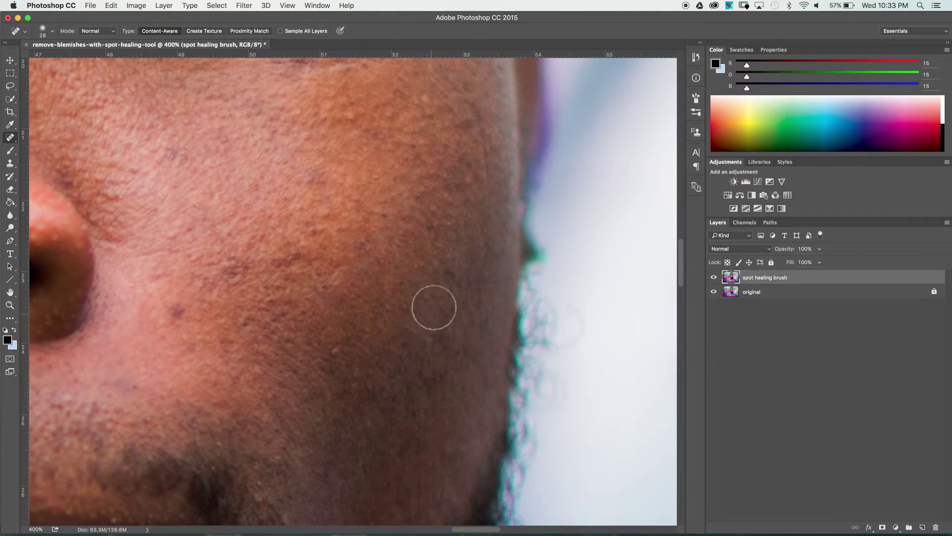
Step: Heal the spot beside the nostril, the upper cheek spot, the line under the eye, and the marks near the temple
key(super+minus)
key(super+minus)
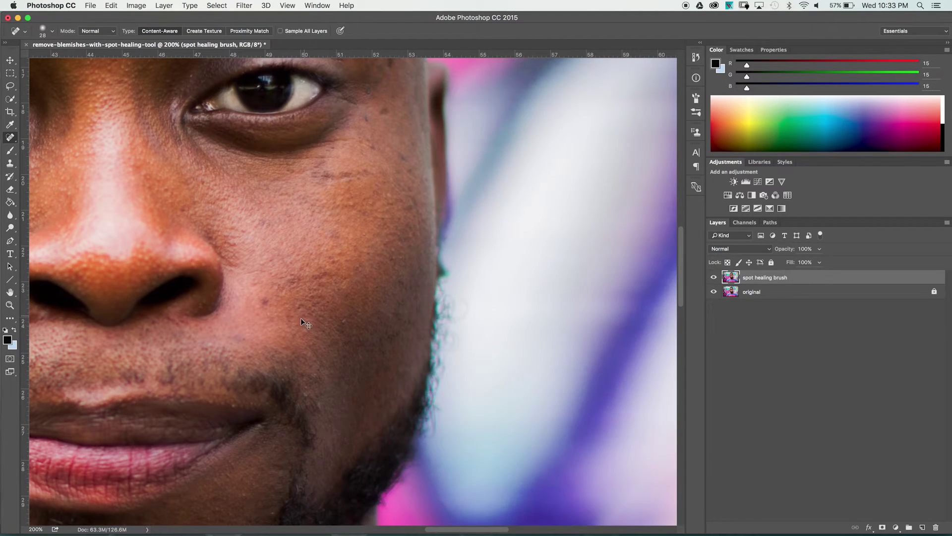
click(265, 301)
click(261, 224)
drag(317, 176, 363, 175)
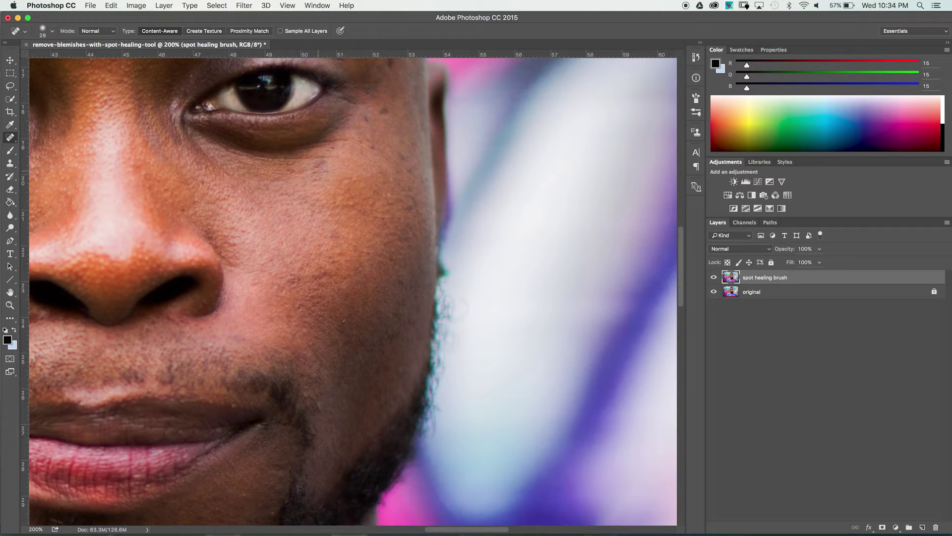
click(376, 148)
click(367, 119)
Step: Compare the healed cheek with the original close up and on the whole face by toggling the spot healing brush layer's visibility
click(714, 278)
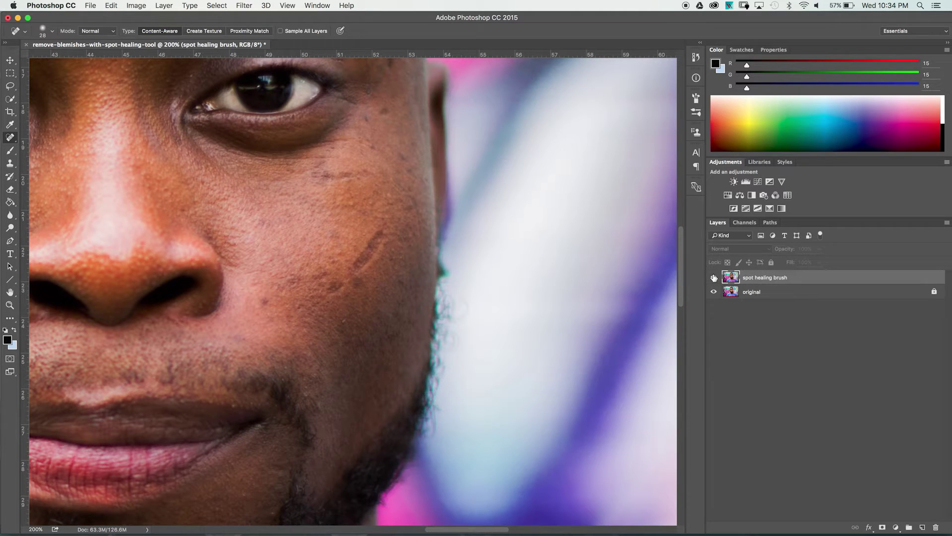
click(714, 277)
click(715, 277)
click(713, 277)
click(714, 278)
click(714, 278)
click(714, 278)
click(714, 277)
key(super+minus)
key(super+minus)
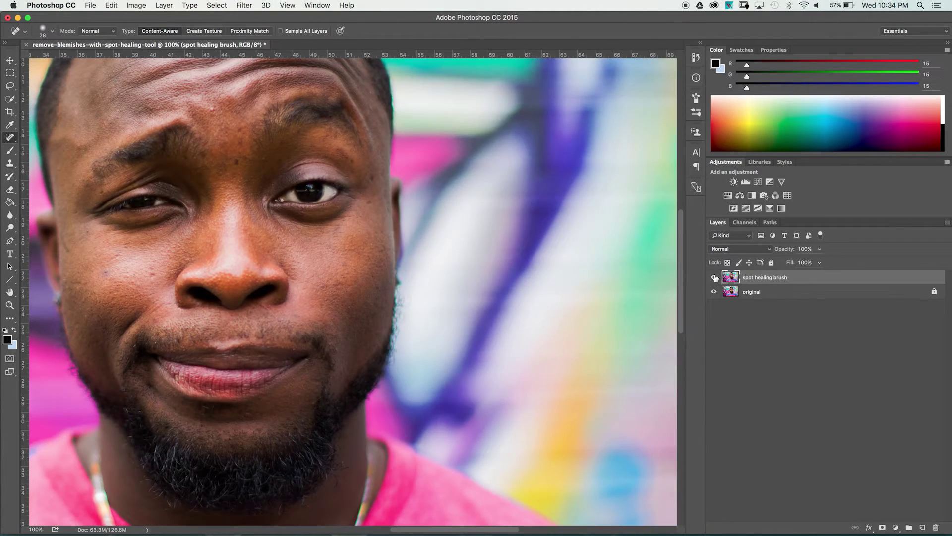
click(714, 278)
click(714, 278)
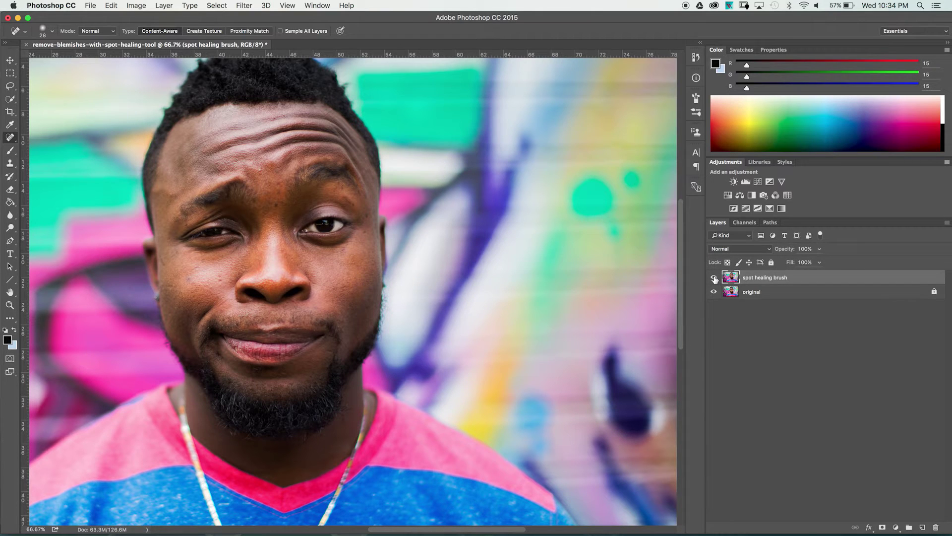
click(715, 278)
click(714, 279)
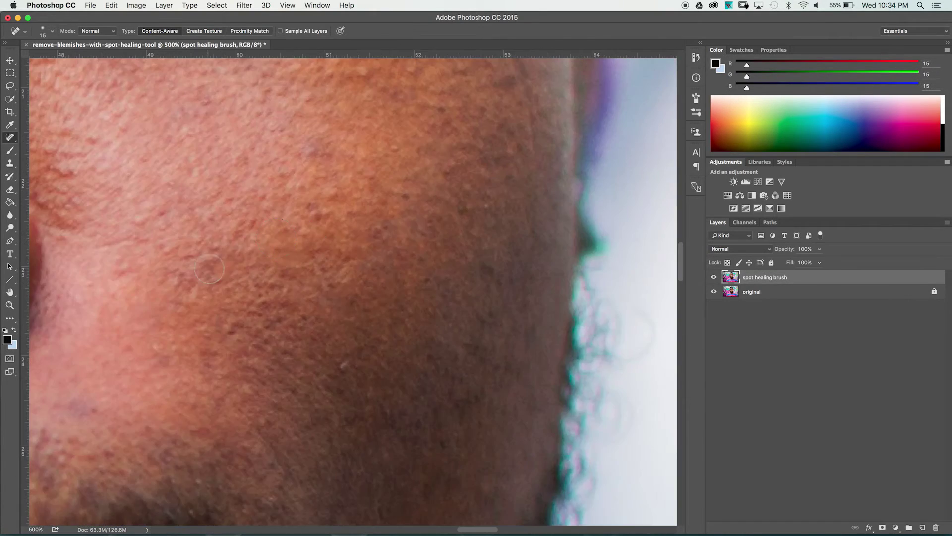
Step: Heal the remaining small blemishes across the cheeks, forehead, brow area, mouth and chin with a 15 px brush
scroll(436, 243, up, 5)
scroll(404, 365, left, 10)
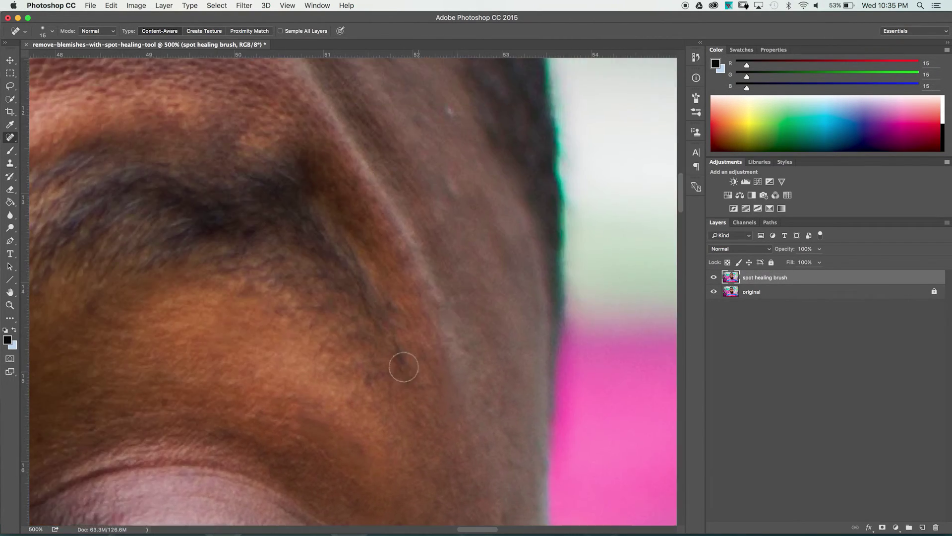
scroll(427, 215, down, 5)
scroll(427, 300, up, 8)
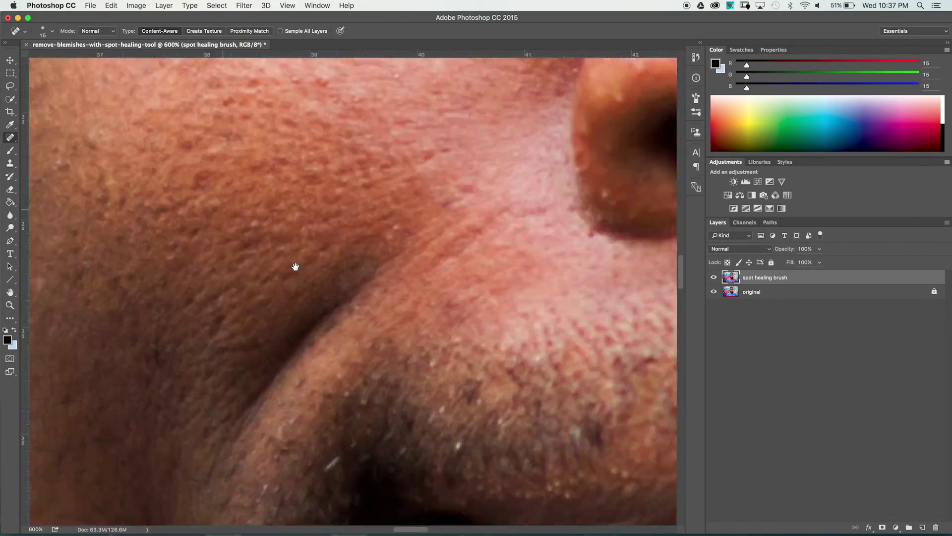
scroll(262, 334, down, 8)
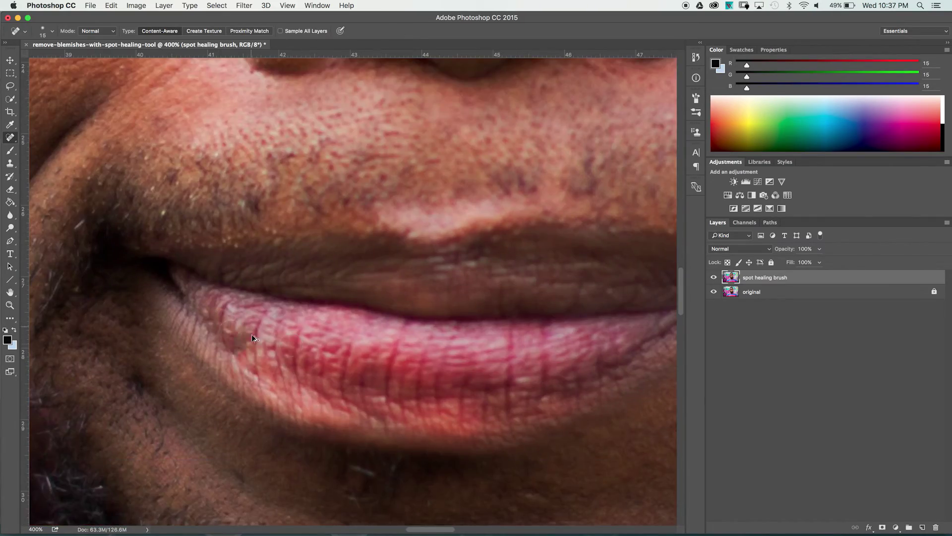
scroll(262, 334, down, 5)
scroll(347, 288, up, 10)
scroll(347, 288, up, 4)
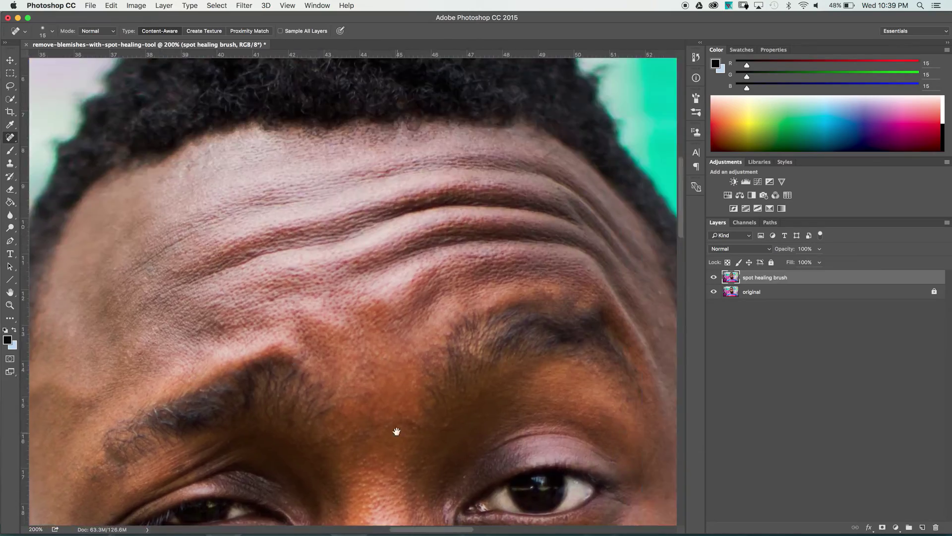
scroll(397, 431, down, 10)
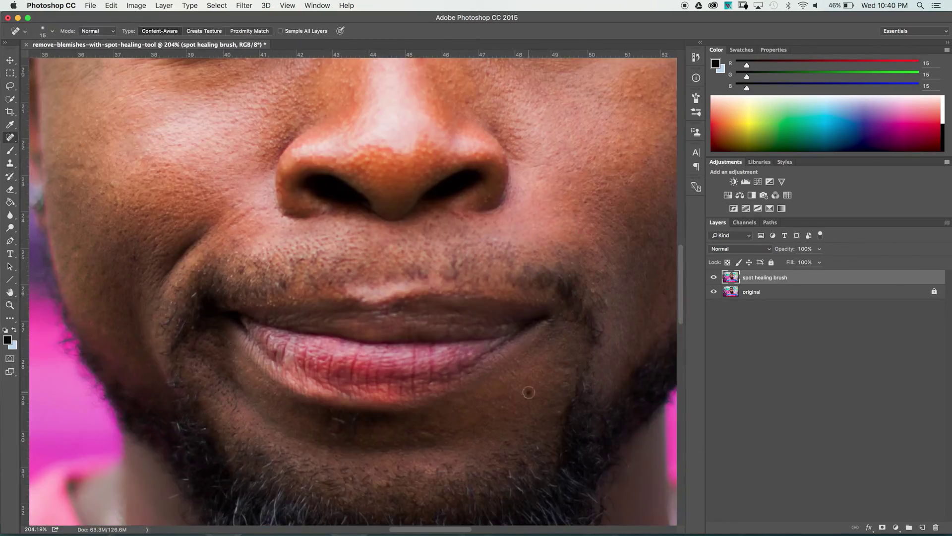
scroll(307, 327, down, 2)
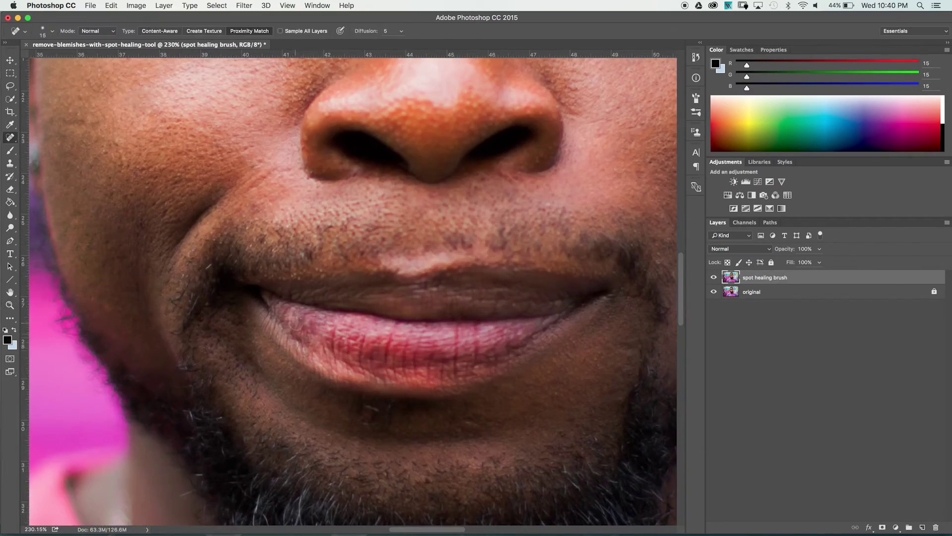
scroll(378, 346, down, 2)
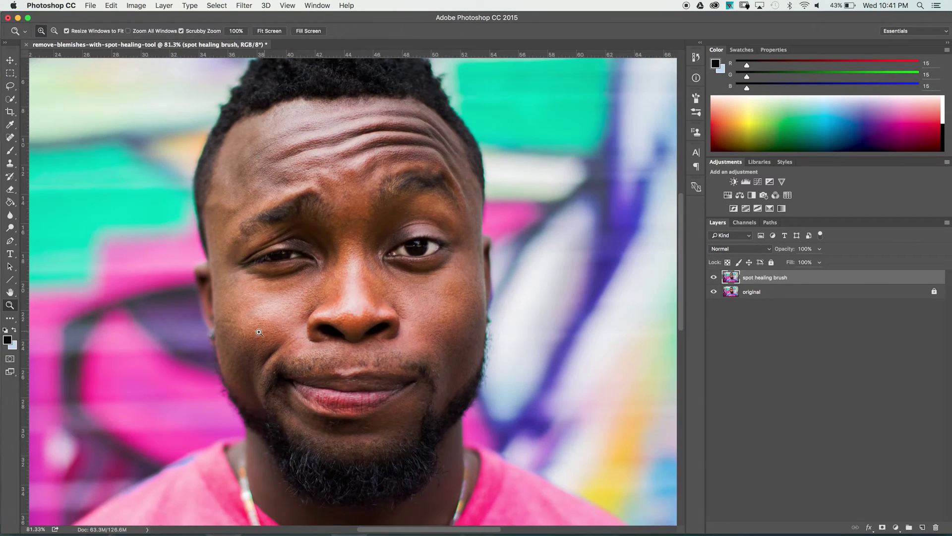
scroll(474, 308, up, 1)
Step: Compare the fully retouched face with the original by repeatedly hiding and showing the spot healing brush layer
key(super+minus)
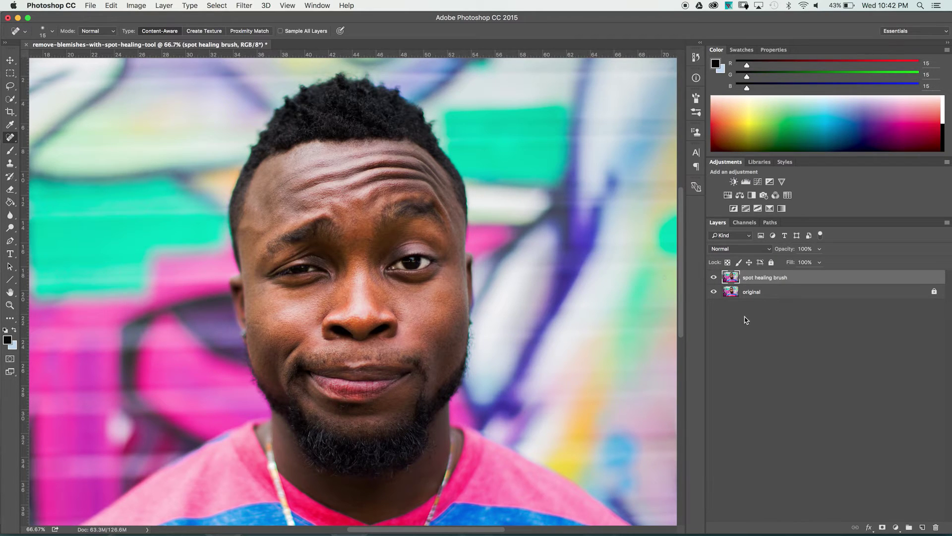
click(715, 279)
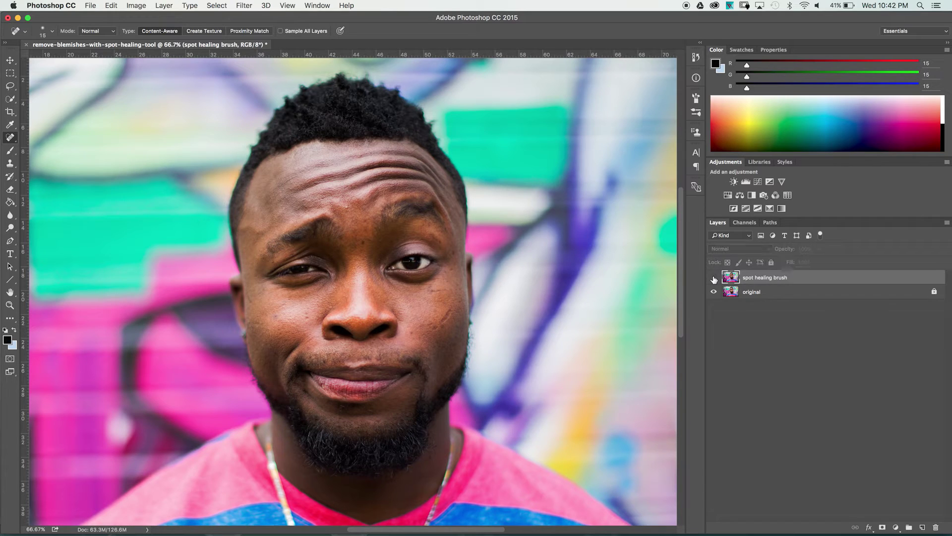
click(715, 279)
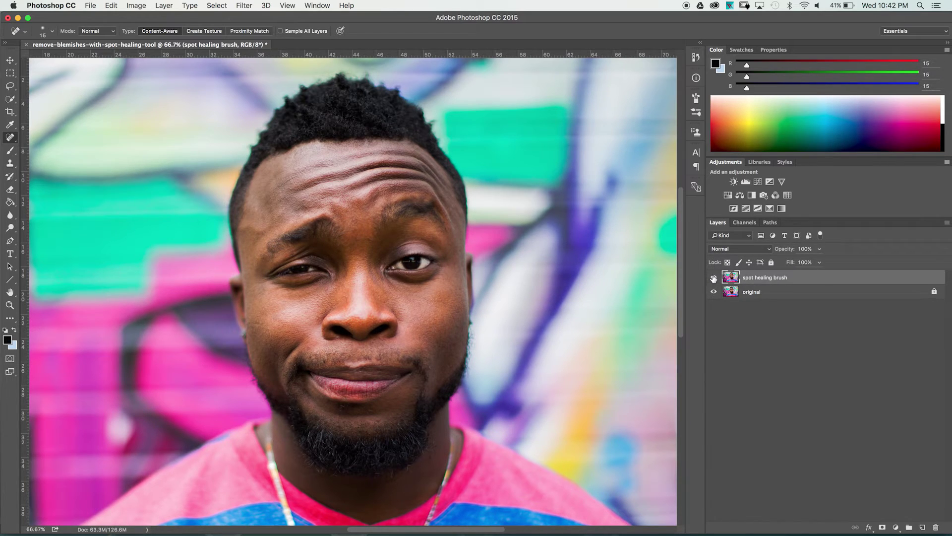
click(715, 278)
click(715, 278)
key(super+1)
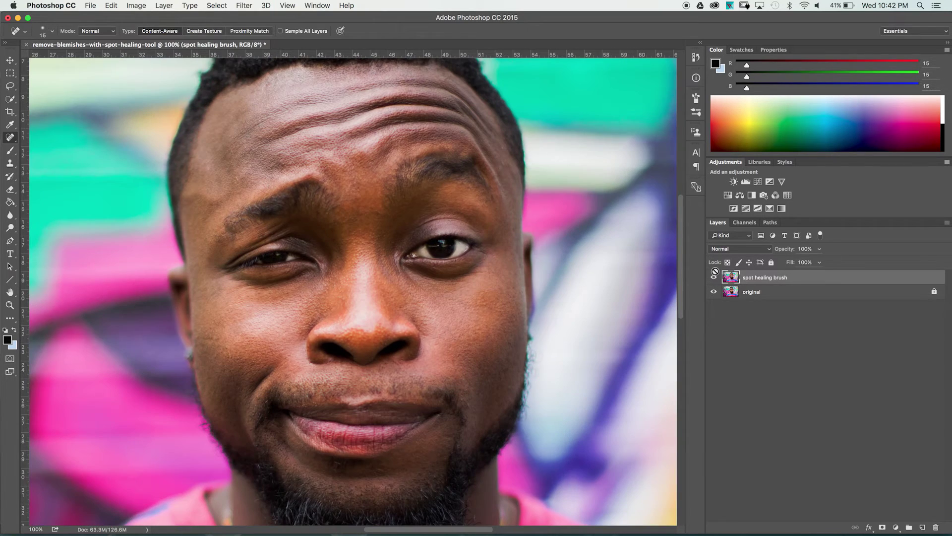
click(715, 278)
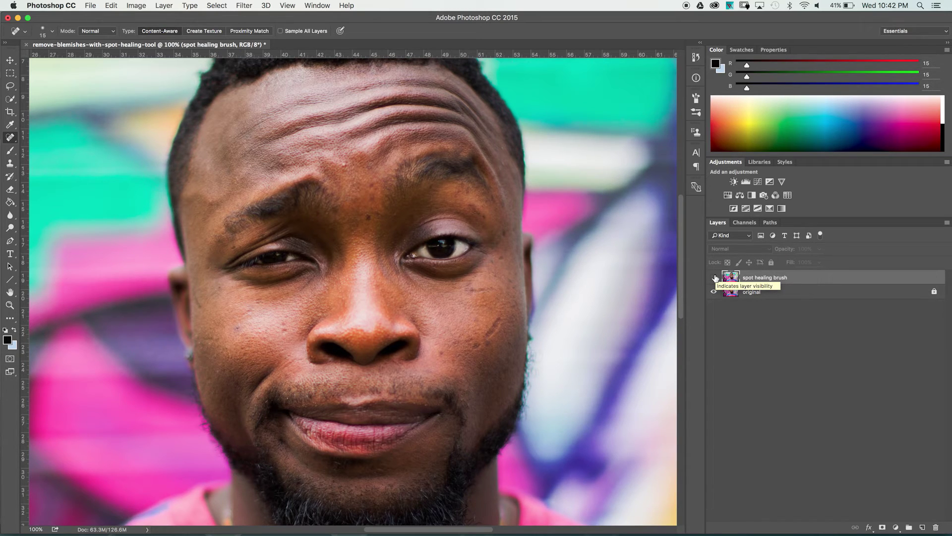
click(715, 278)
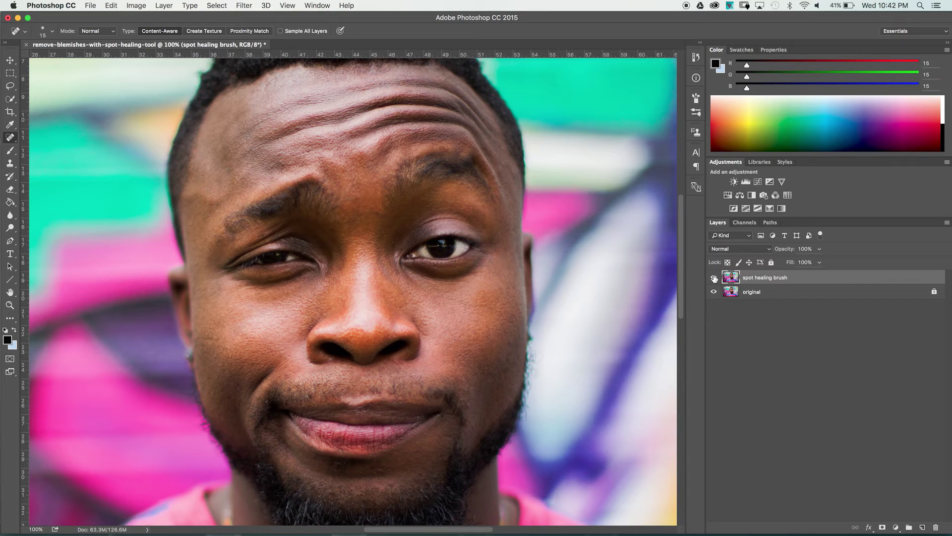
click(714, 279)
click(714, 278)
click(715, 279)
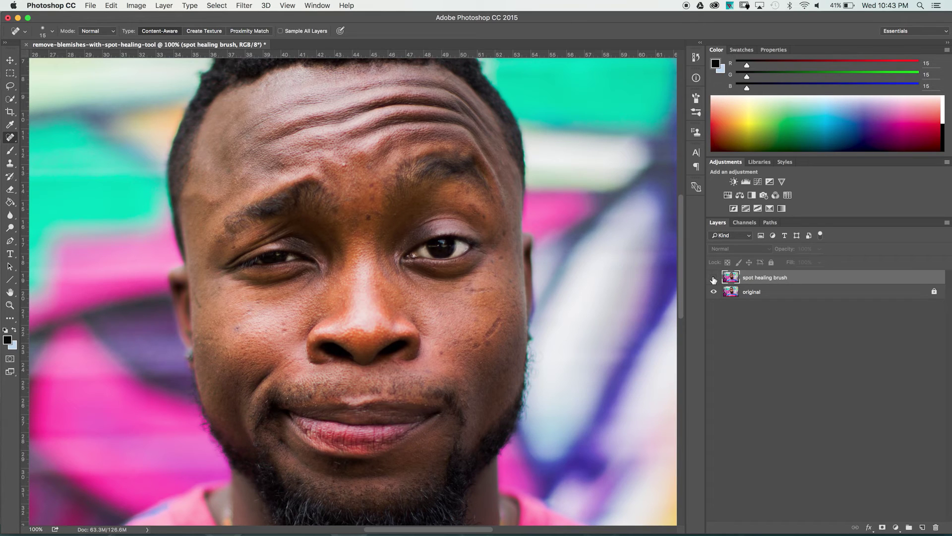
click(714, 279)
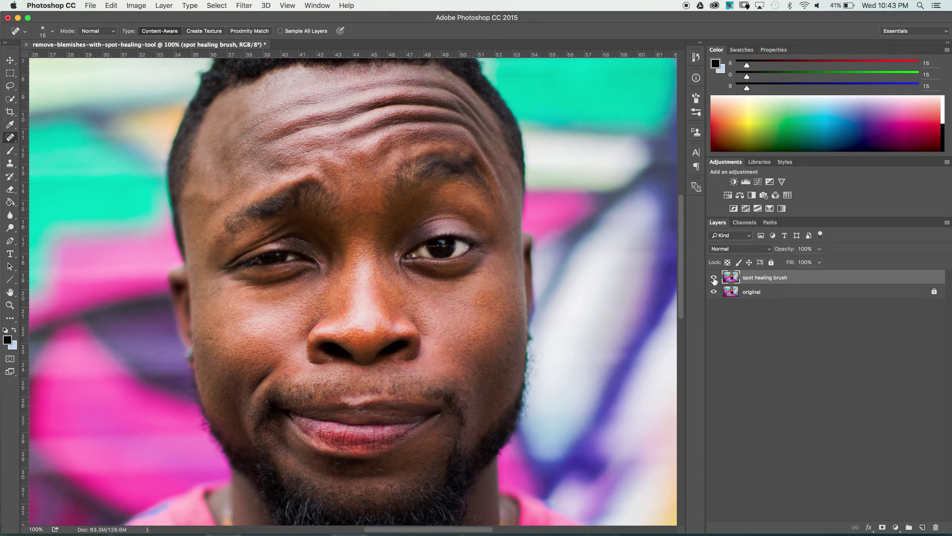
click(713, 279)
click(714, 278)
click(714, 279)
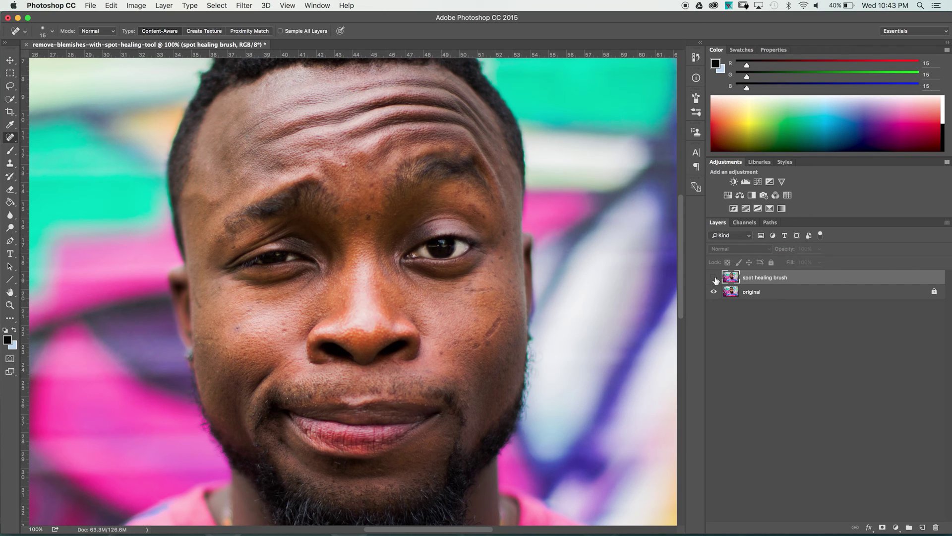